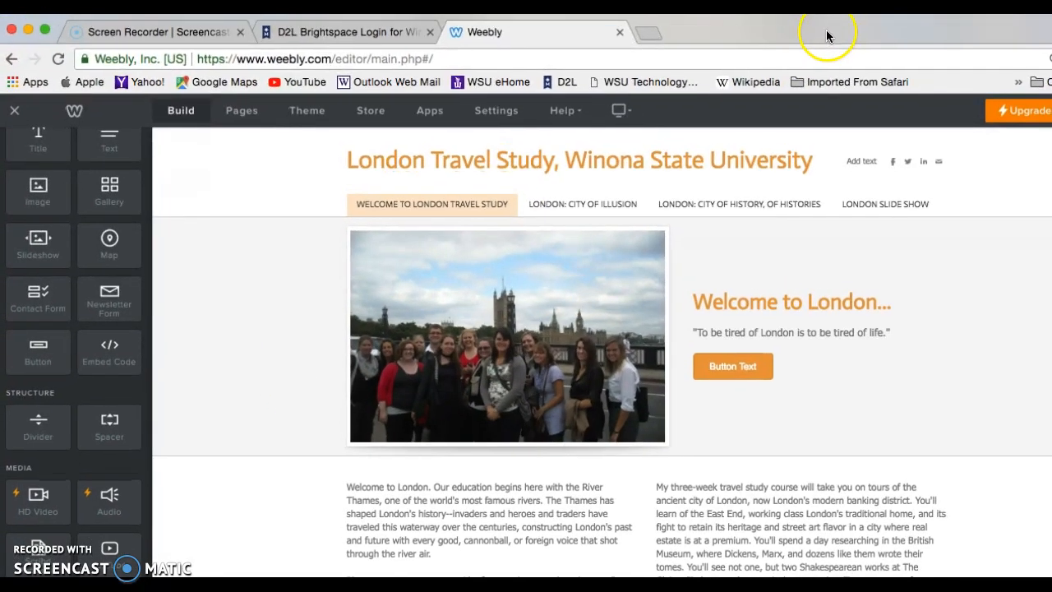
# Step: Show the site's page list and examine how pages and subpages are arranged in the navigation
pyautogui.scroll(1, 108, 294)
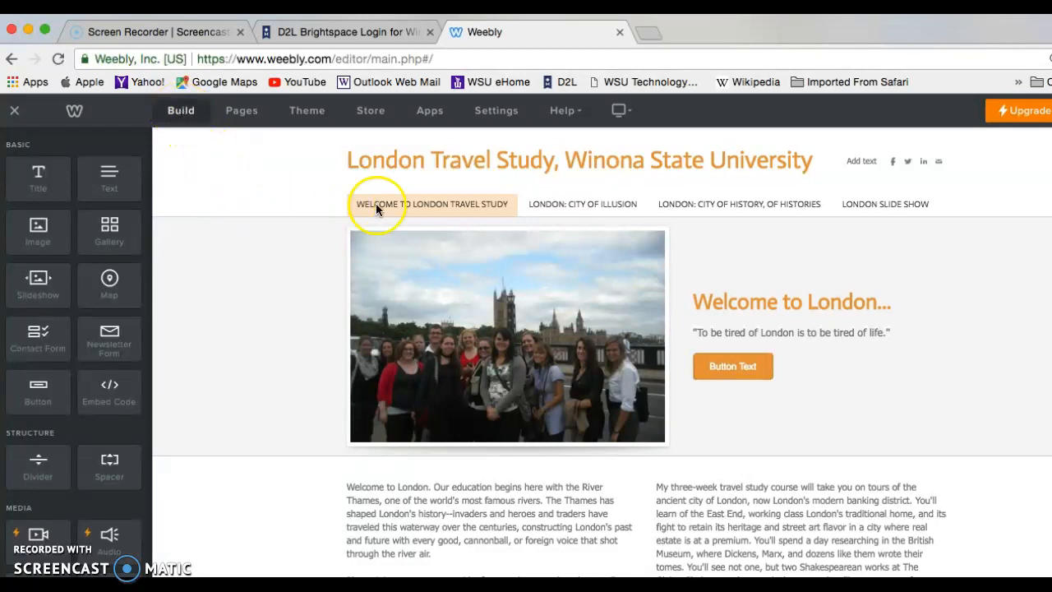
pyautogui.moveTo(547, 205)
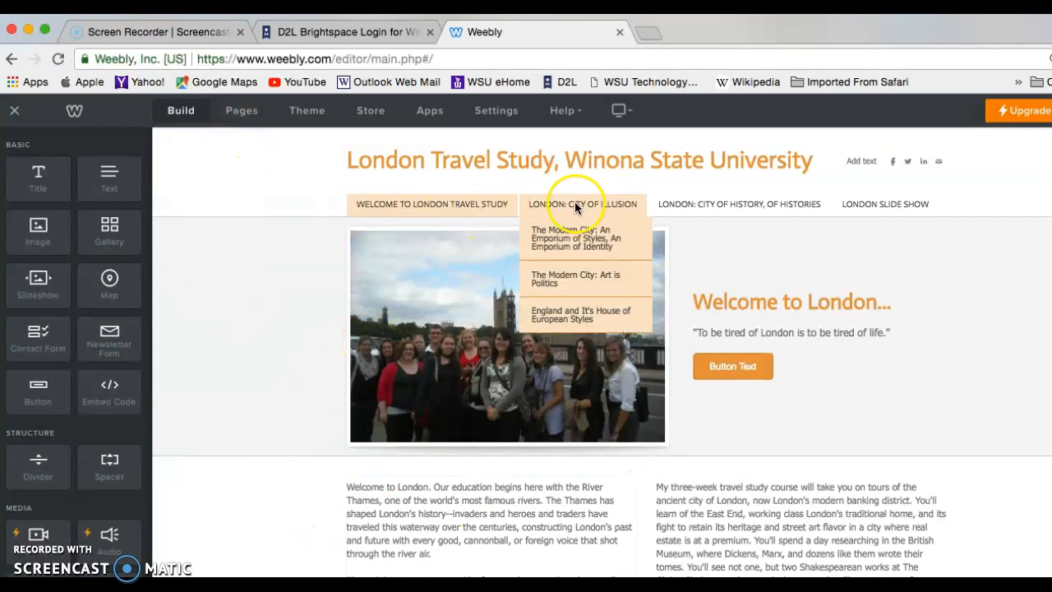
pyautogui.click(242, 111)
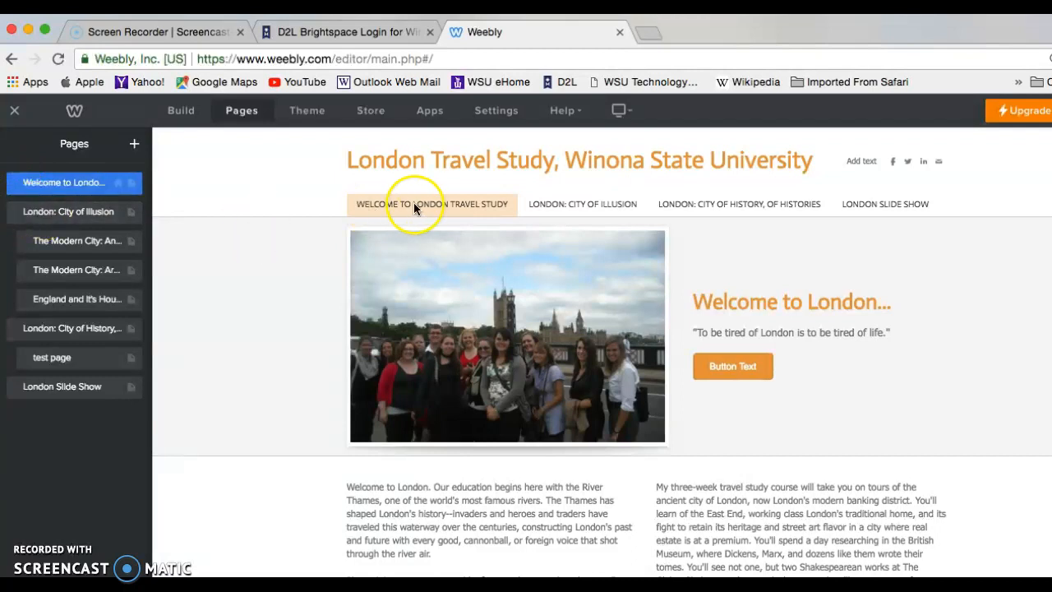
pyautogui.moveTo(599, 207)
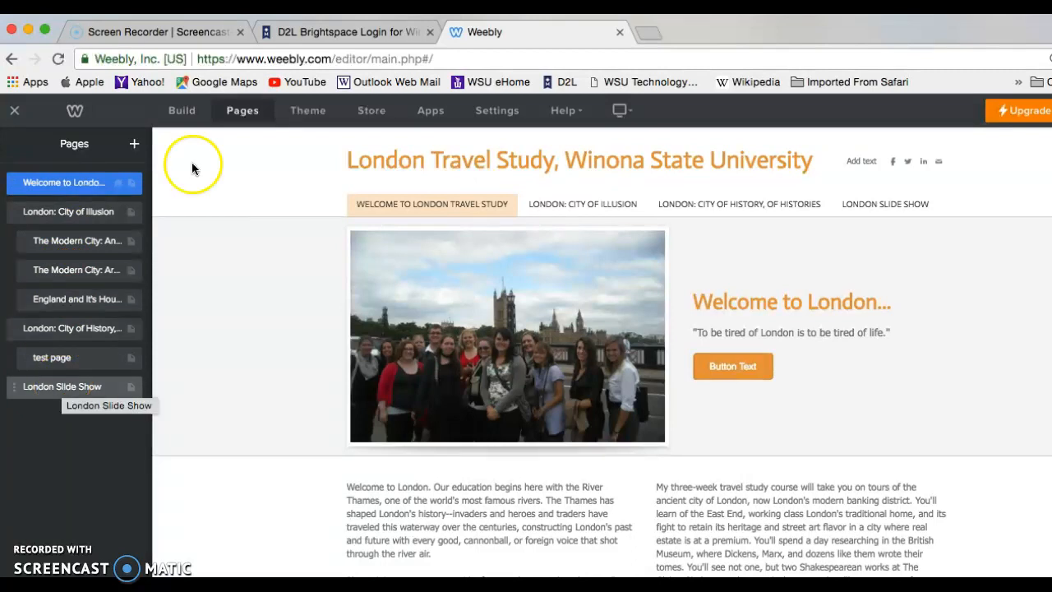
# Step: Return to the build elements and open the test page under London: City of History, of Histories
pyautogui.click(178, 113)
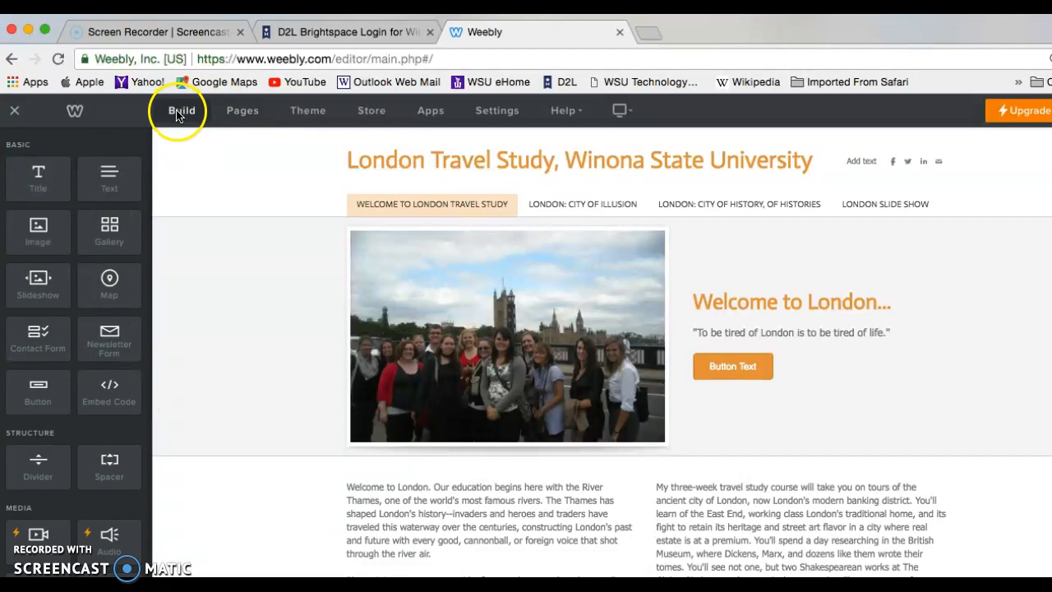
pyautogui.moveTo(769, 213)
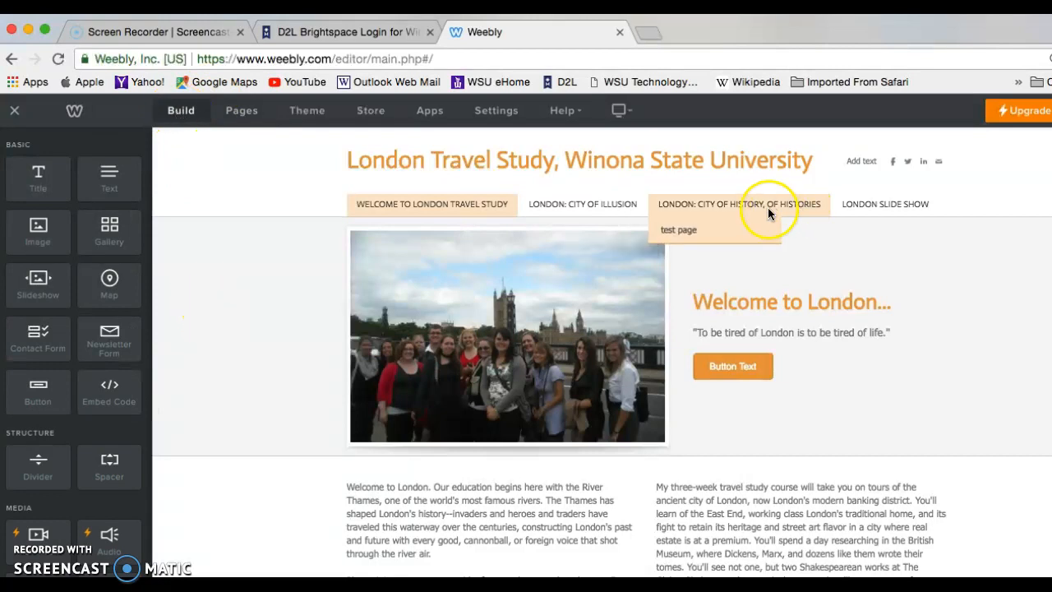
pyautogui.click(693, 232)
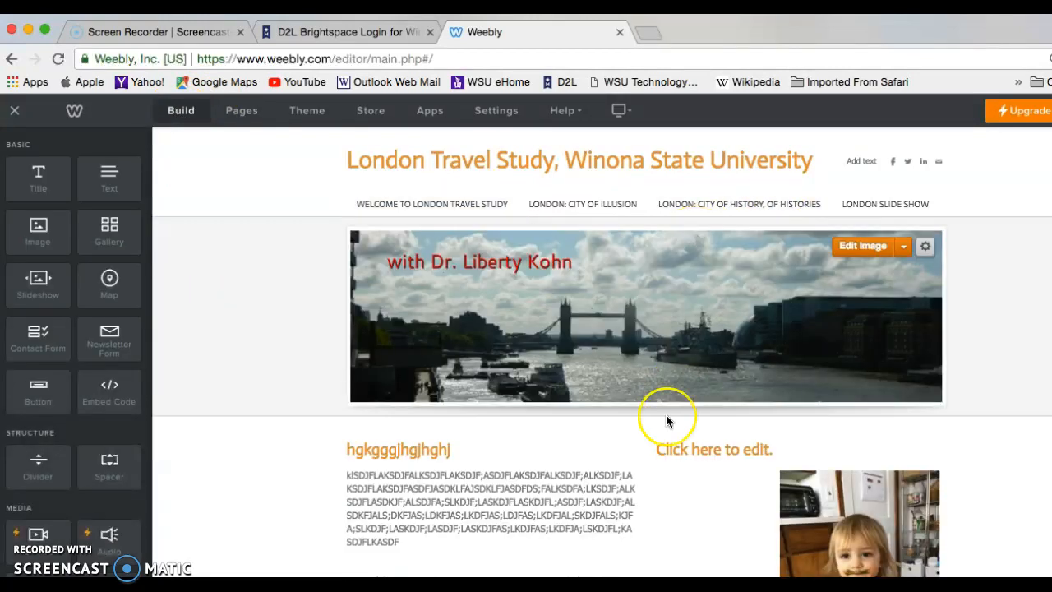
# Step: Delete the "TITLE TITLE TITLE" text block below the child's photo on the test page
pyautogui.scroll(-4, 667, 420)
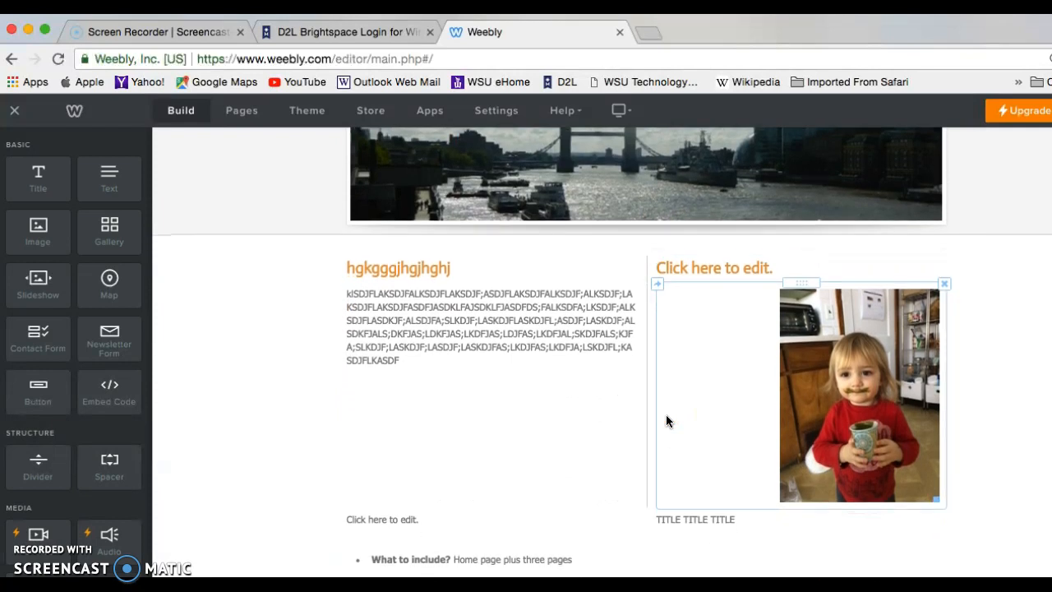
pyautogui.scroll(-1, 666, 421)
pyautogui.scroll(2, 667, 420)
pyautogui.scroll(-4, 667, 420)
pyautogui.scroll(-2, 666, 421)
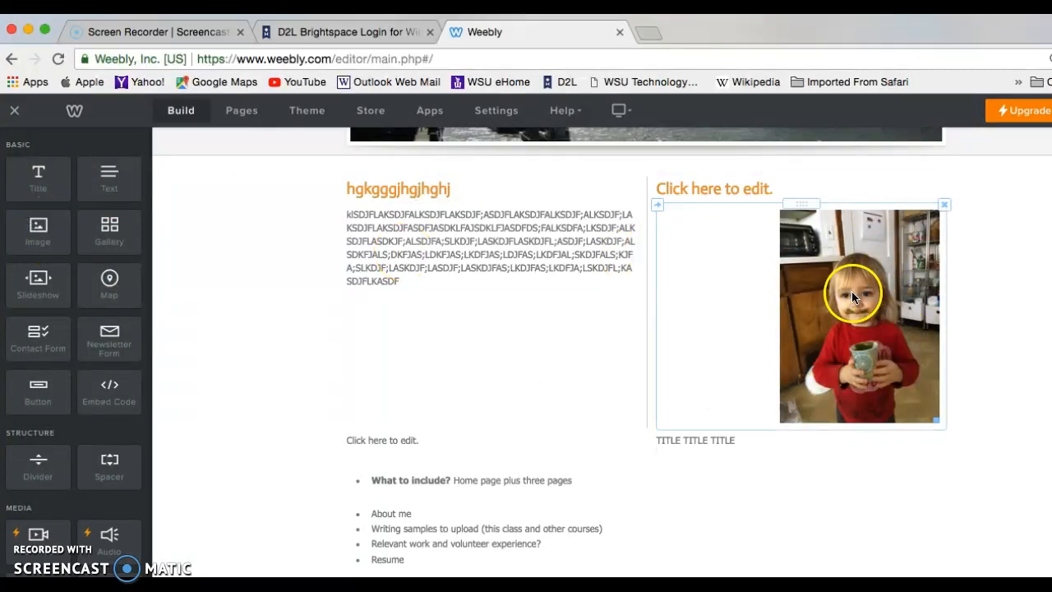
pyautogui.scroll(-2, 705, 466)
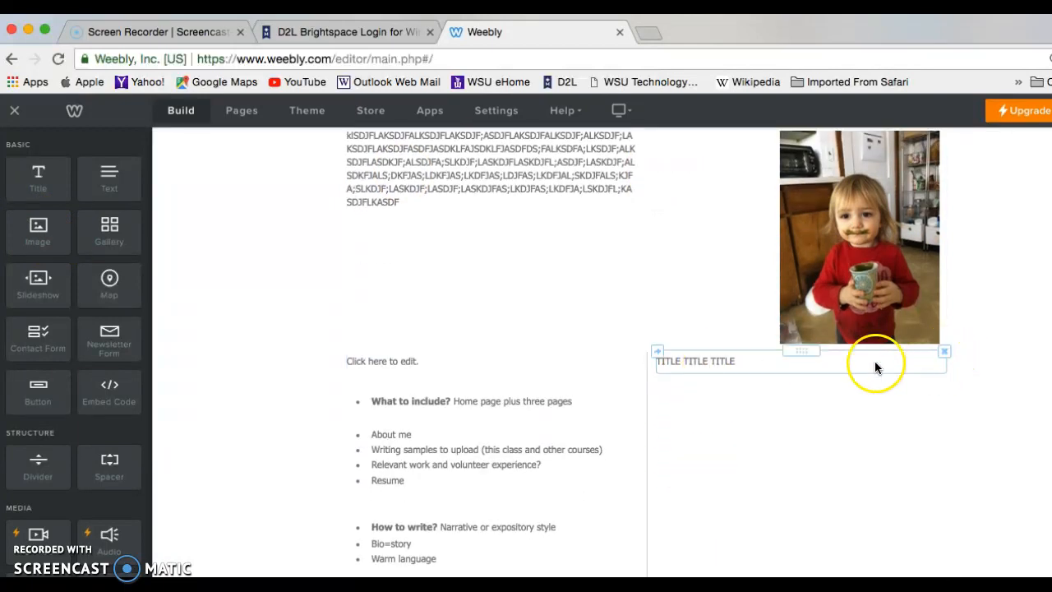
pyautogui.click(944, 353)
pyautogui.click(915, 313)
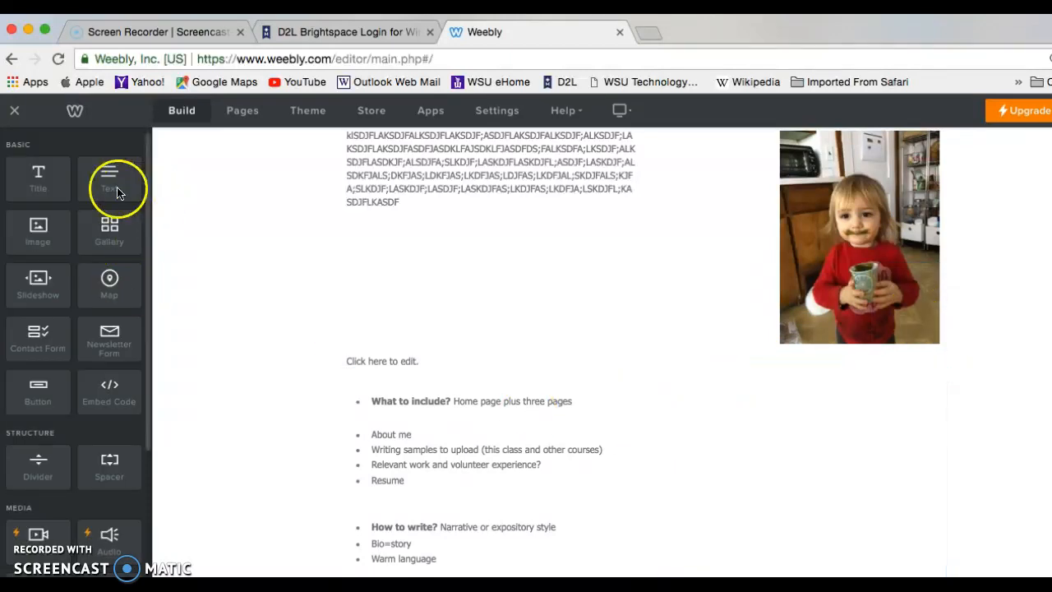
# Step: Add a new text element just above the "What to include?" bulleted list
pyautogui.moveTo(109, 187); pyautogui.dragTo(845, 432)
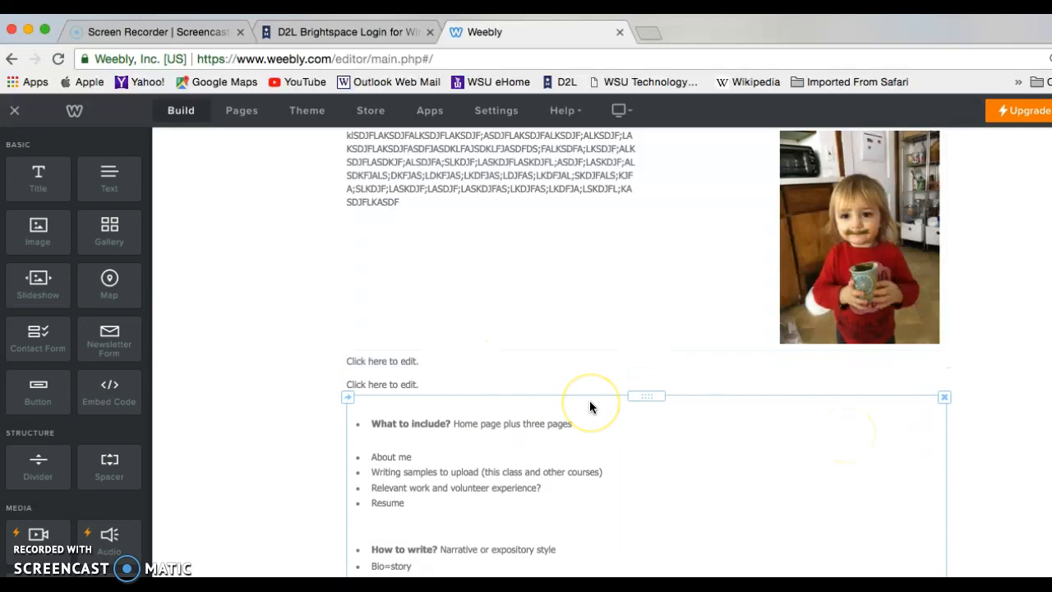
pyautogui.scroll(1, 590, 402)
pyautogui.scroll(1, 590, 403)
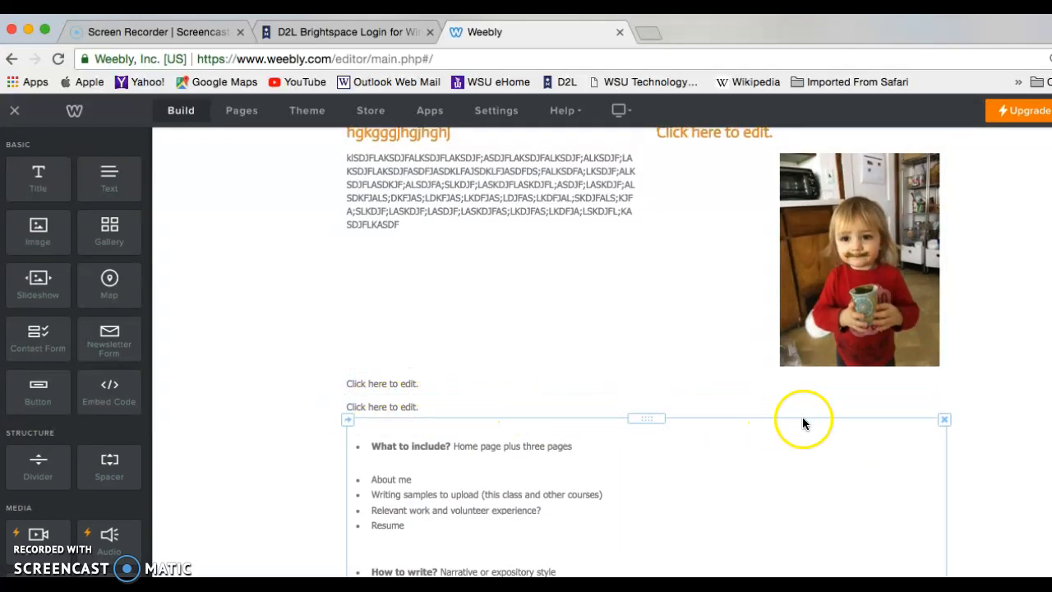
# Step: Open the Welcome to London Travel Study page and examine its text columns, group photo and the available build elements
pyautogui.scroll(10, 904, 411)
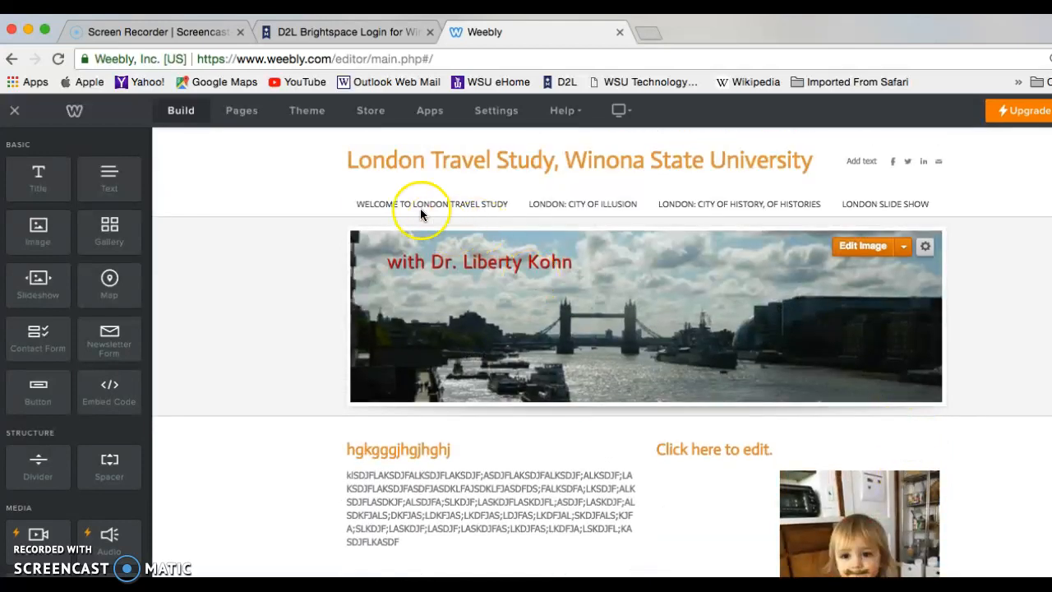
pyautogui.click(411, 203)
pyautogui.scroll(-1, 458, 398)
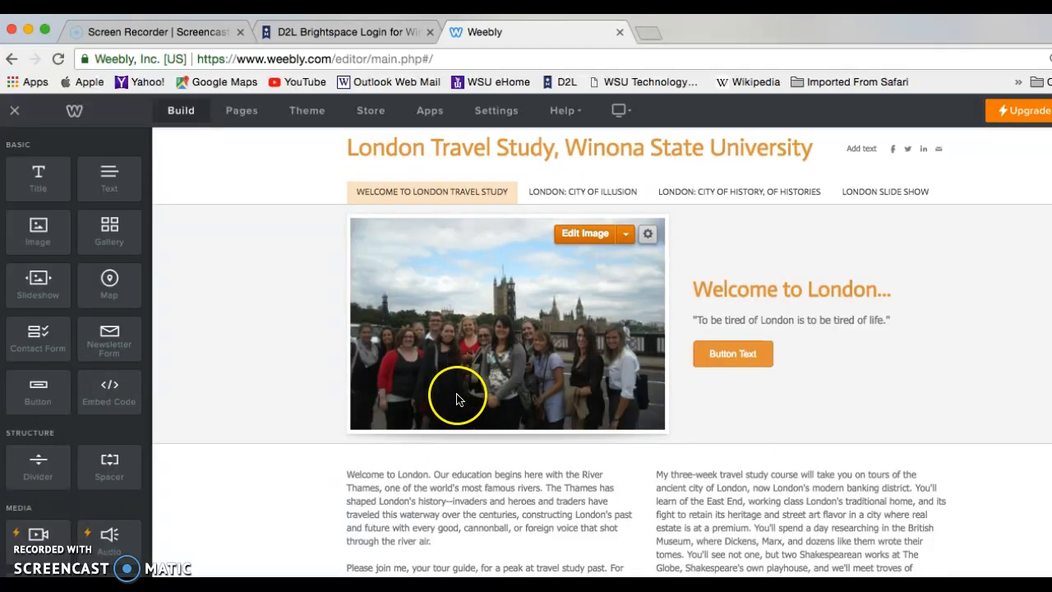
pyautogui.scroll(-5, 457, 397)
pyautogui.scroll(-7, 655, 448)
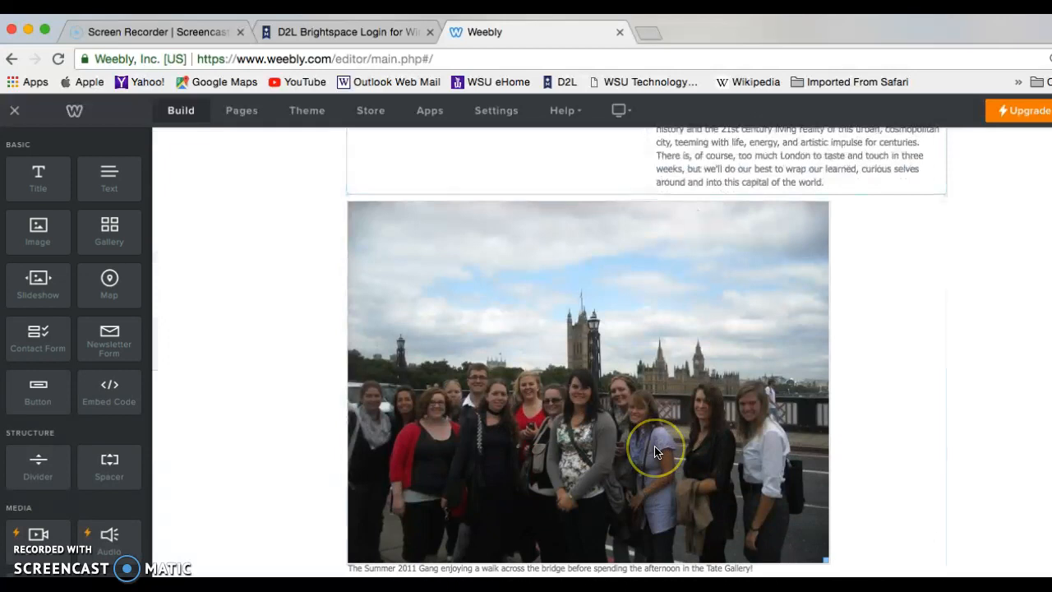
pyautogui.scroll(8, 655, 451)
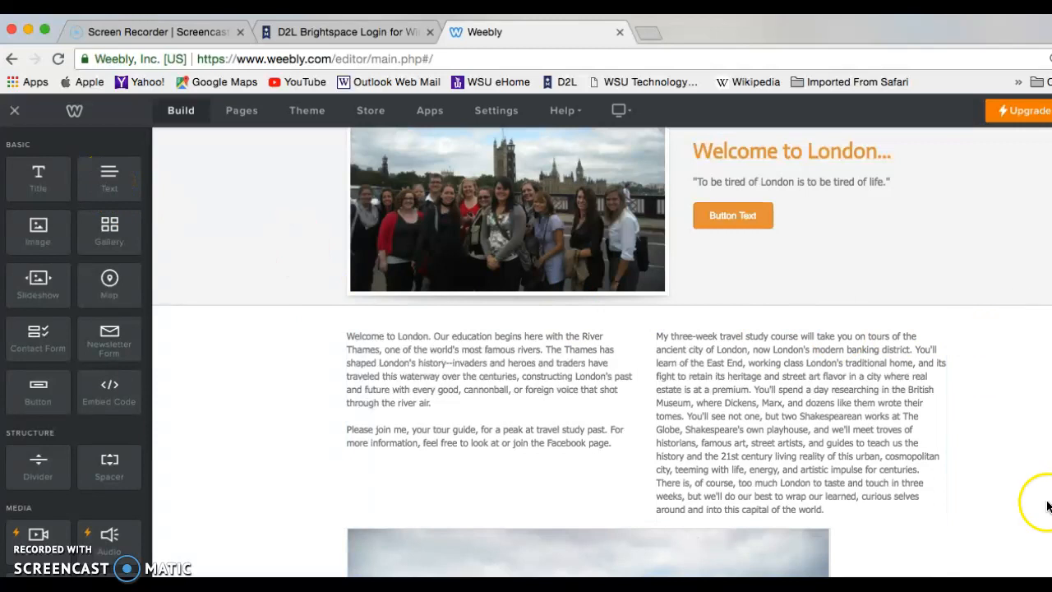
pyautogui.scroll(-8, 955, 416)
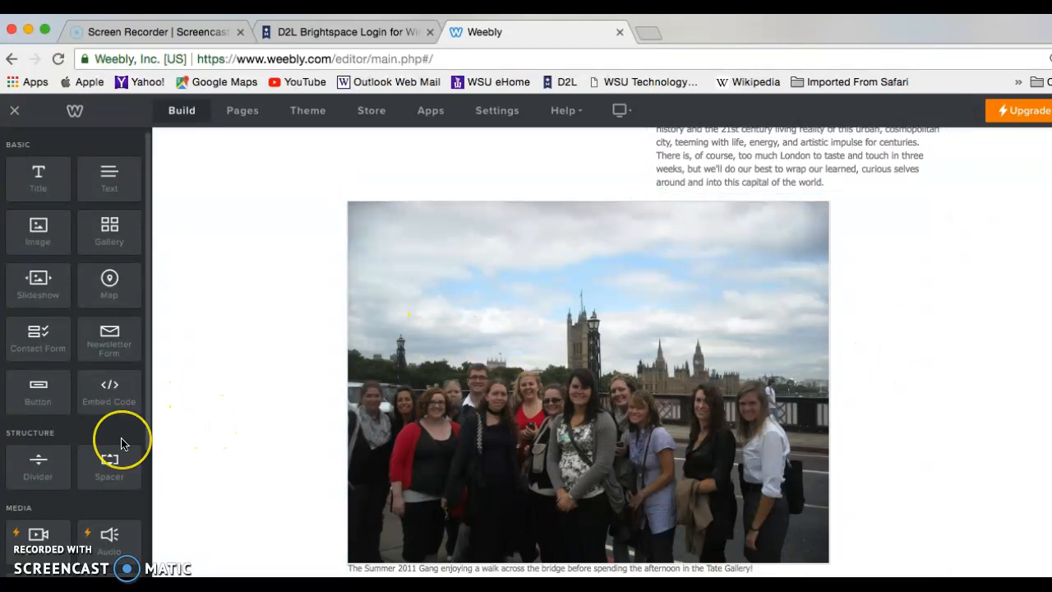
pyautogui.scroll(-2, 120, 442)
pyautogui.scroll(-2, 120, 444)
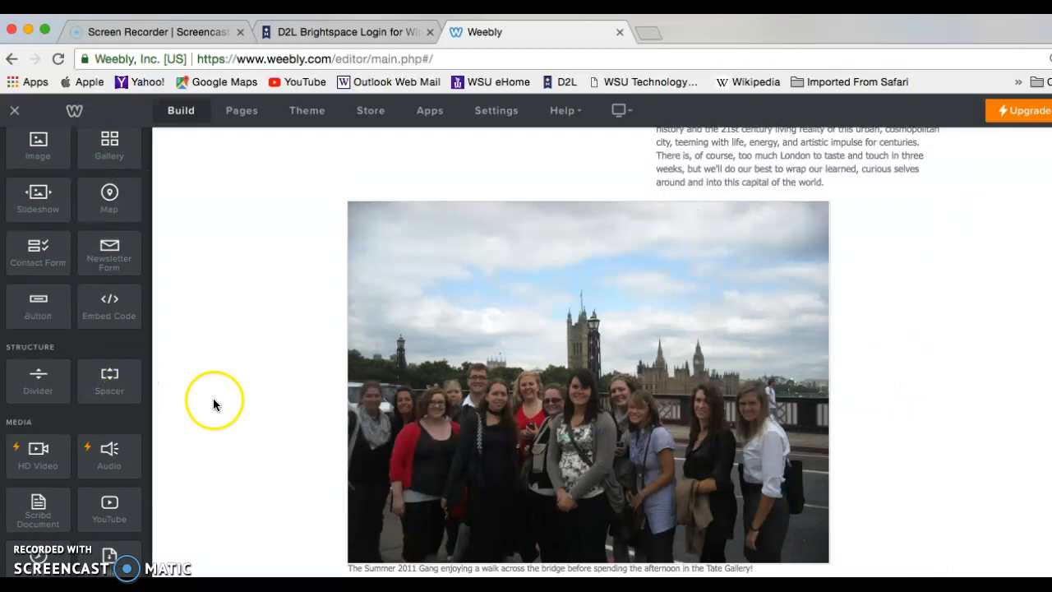
pyautogui.scroll(4, 383, 423)
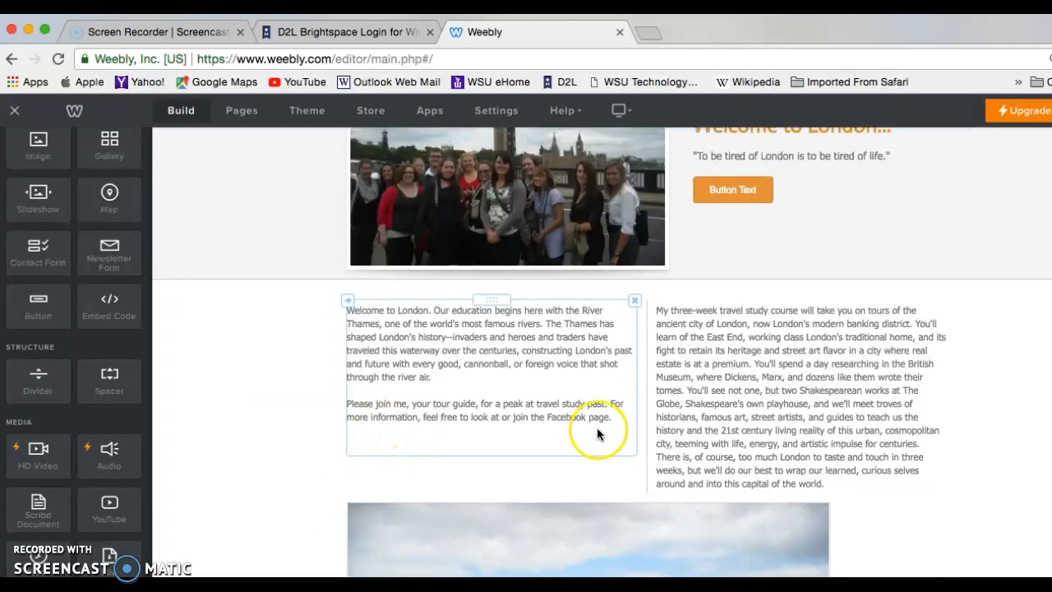
pyautogui.scroll(1, 552, 462)
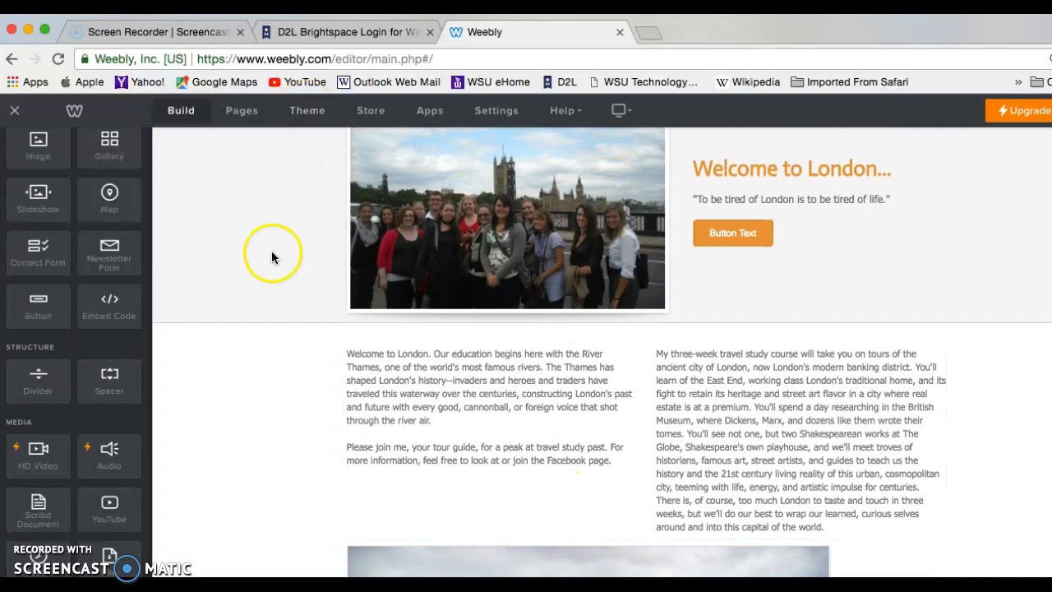
# Step: Reopen the test page and examine its columns, placeholder text blocks and bulleted list on web writing
pyautogui.scroll(2, 271, 251)
pyautogui.moveTo(711, 205)
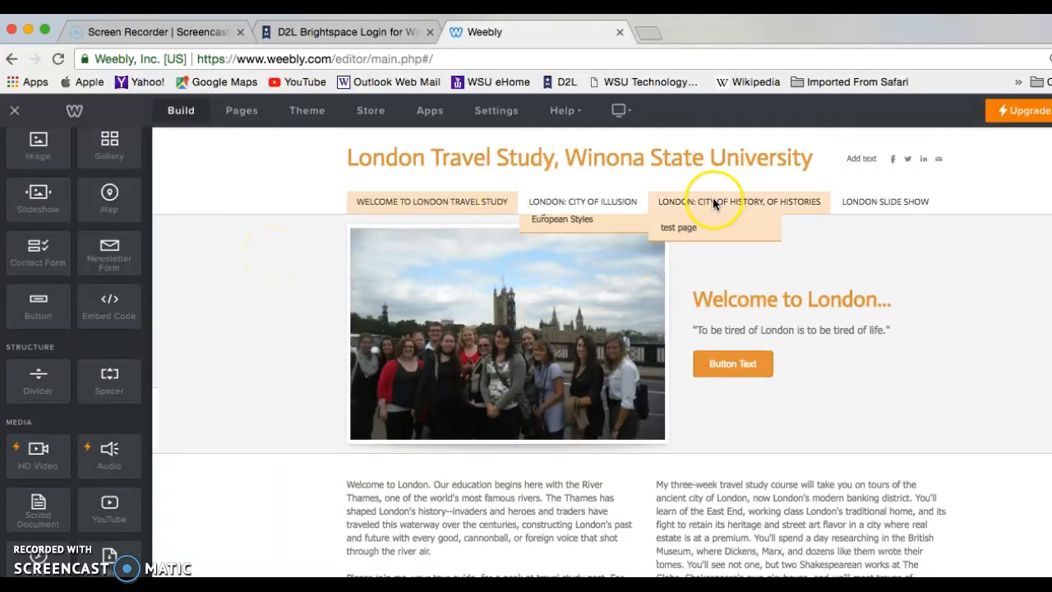
pyautogui.click(682, 215)
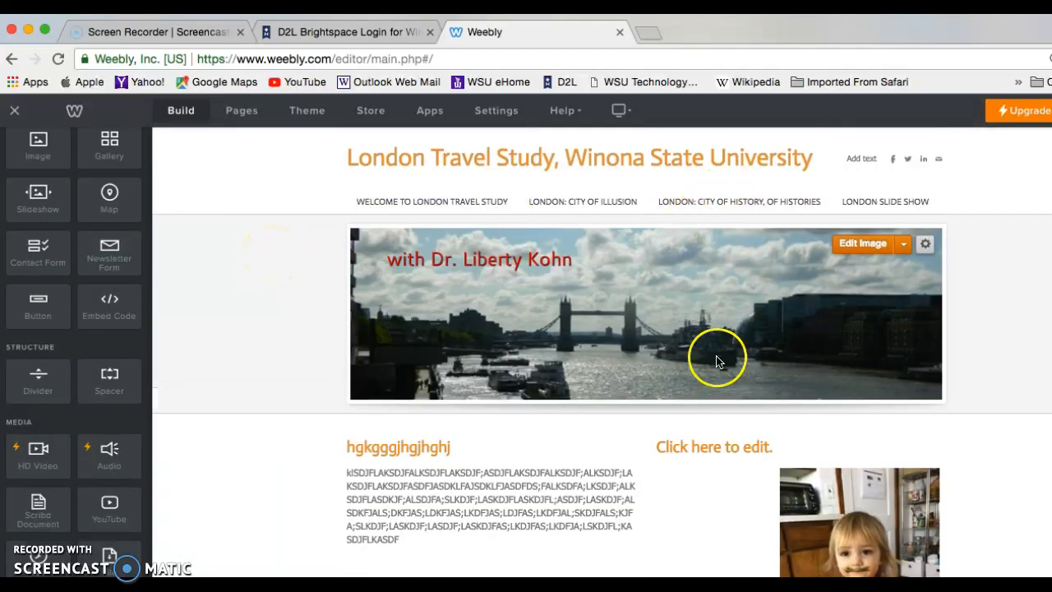
pyautogui.scroll(-5, 710, 376)
pyautogui.scroll(-3, 710, 375)
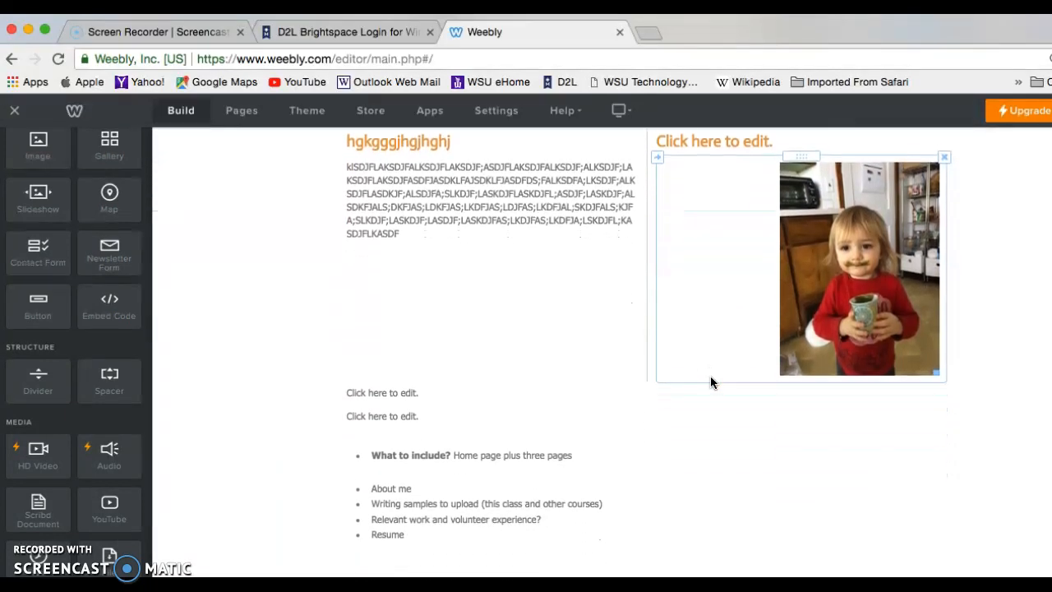
pyautogui.click(521, 342)
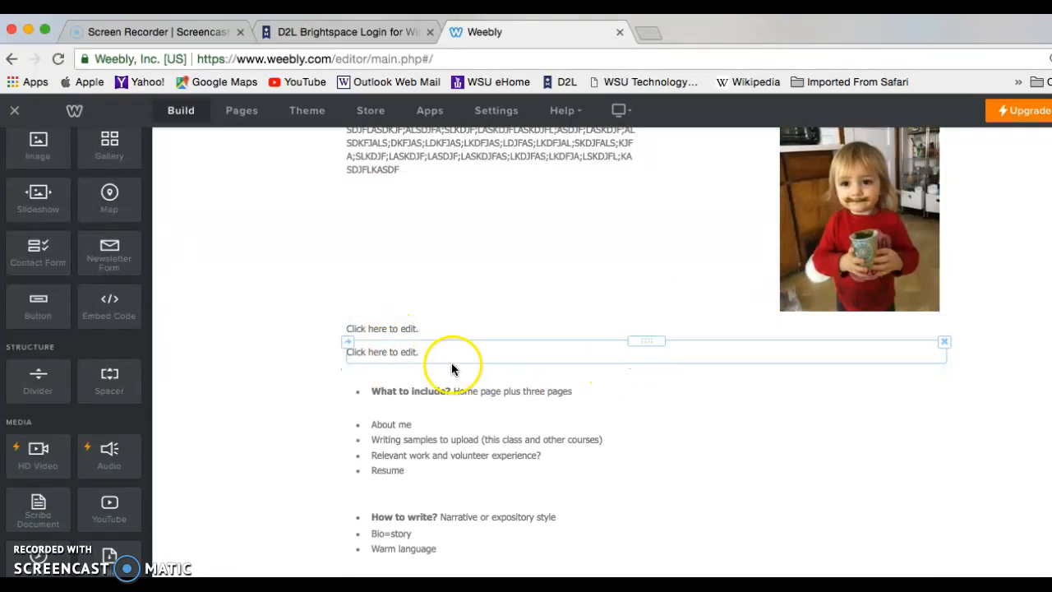
pyautogui.scroll(-2, 633, 493)
pyautogui.scroll(-3, 633, 496)
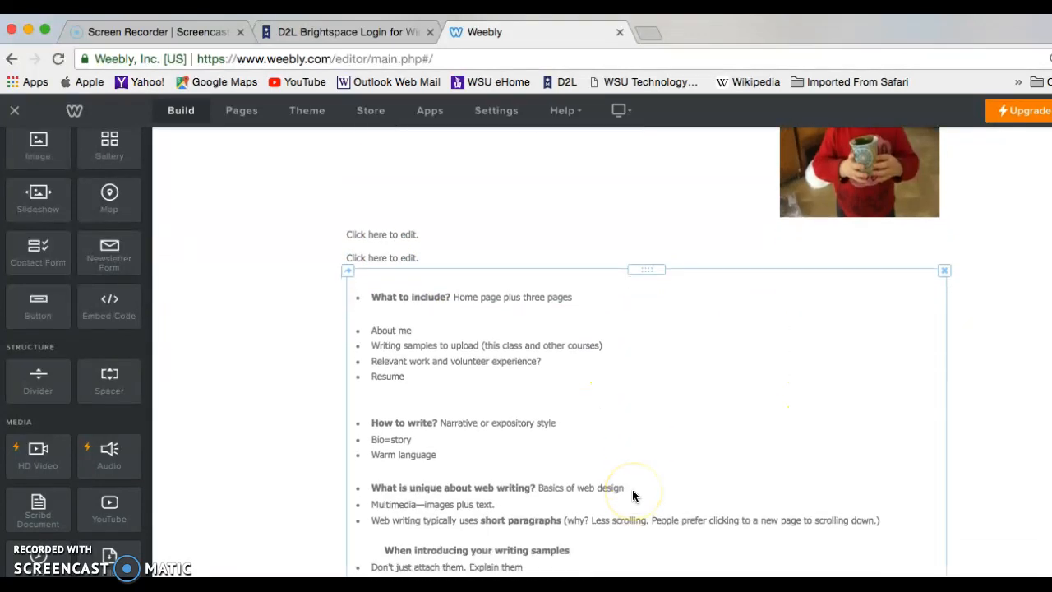
pyautogui.click(551, 400)
pyautogui.click(220, 348)
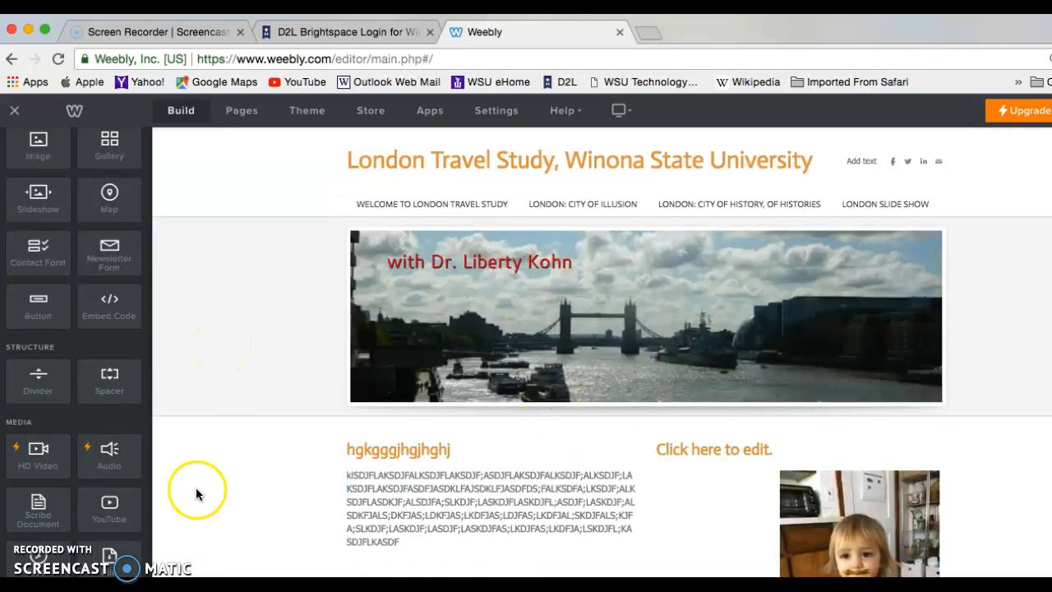
# Step: Open the subpage The Modern City: An Emporium of Styles, An Emporium of Identity and examine its three-column layout of text and images
pyautogui.scroll(-2, 90, 513)
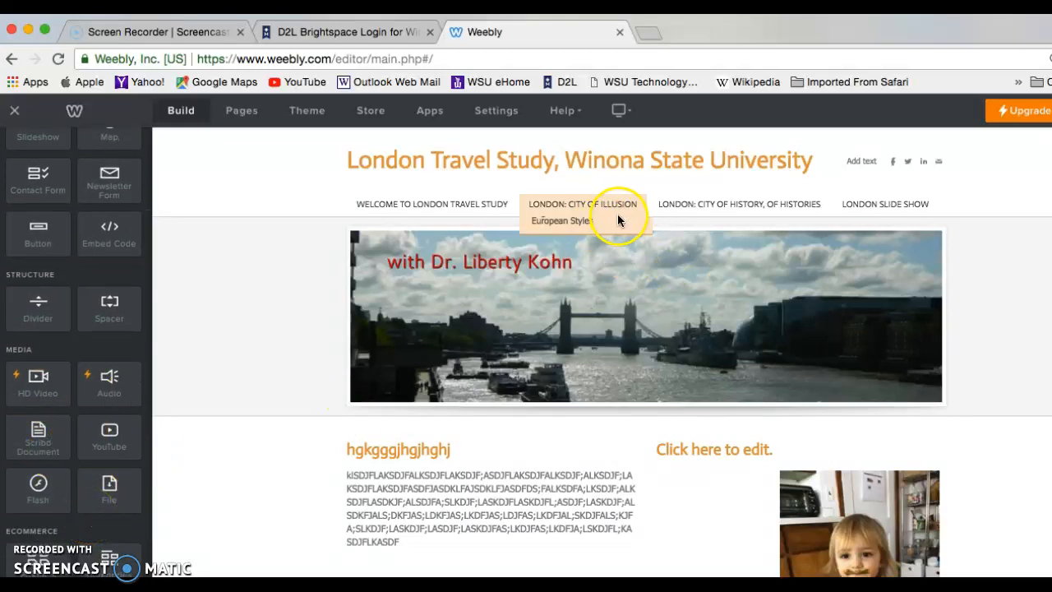
pyautogui.moveTo(617, 215)
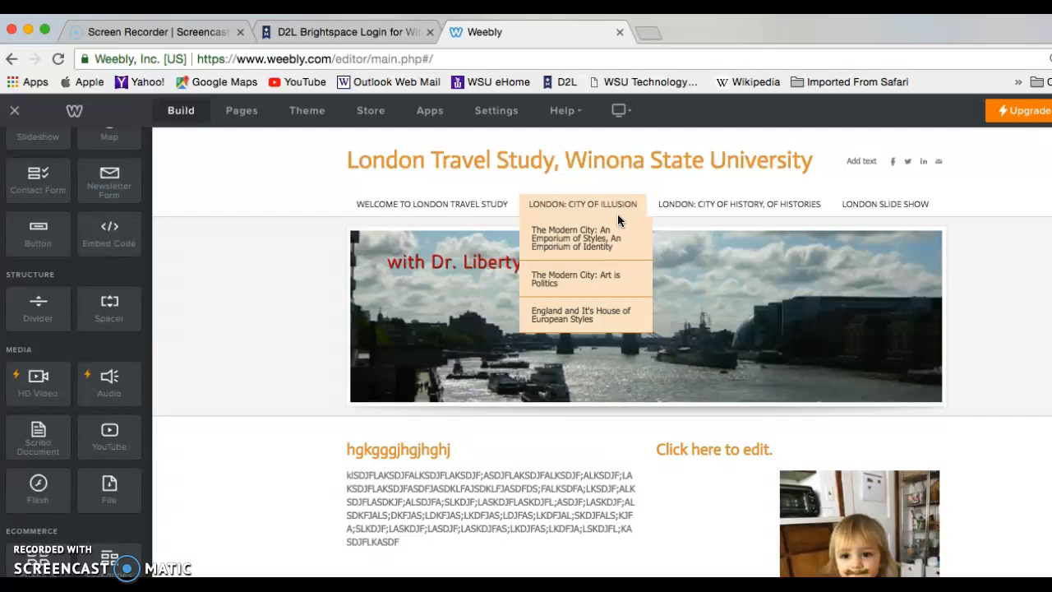
pyautogui.click(556, 243)
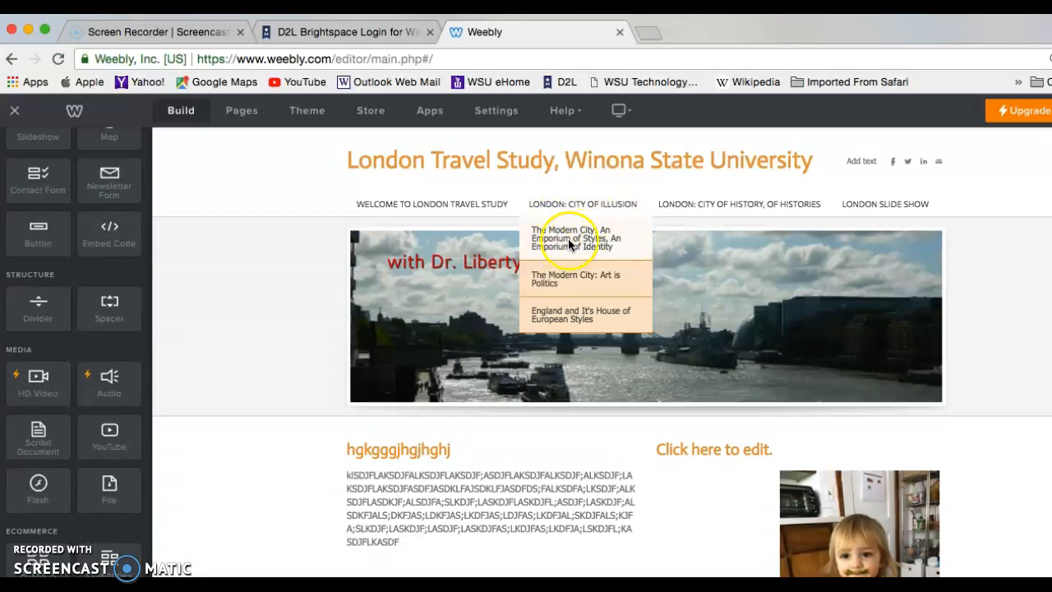
pyautogui.click(568, 242)
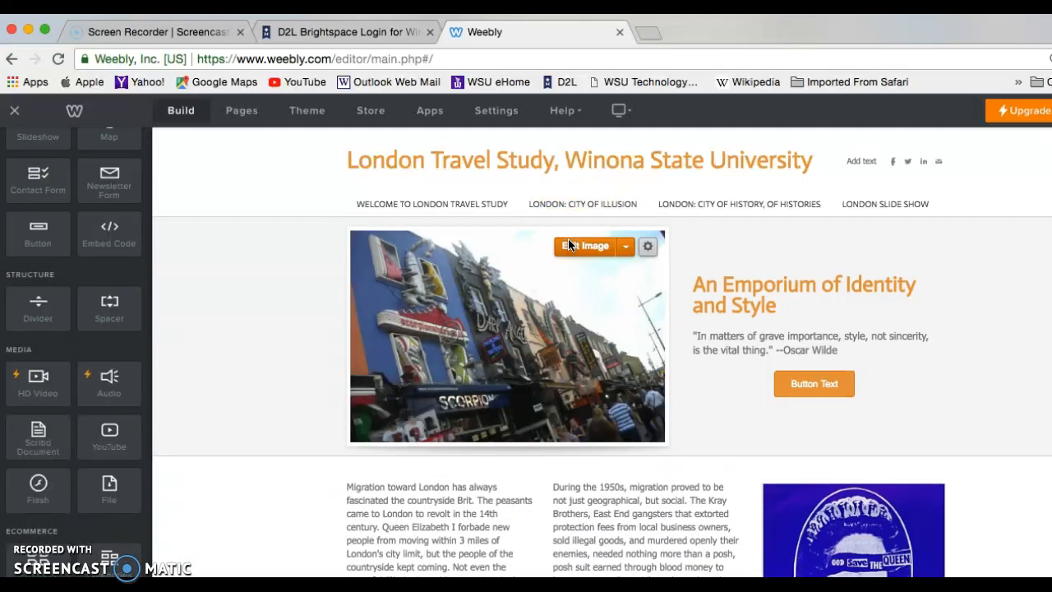
pyautogui.scroll(-2, 276, 437)
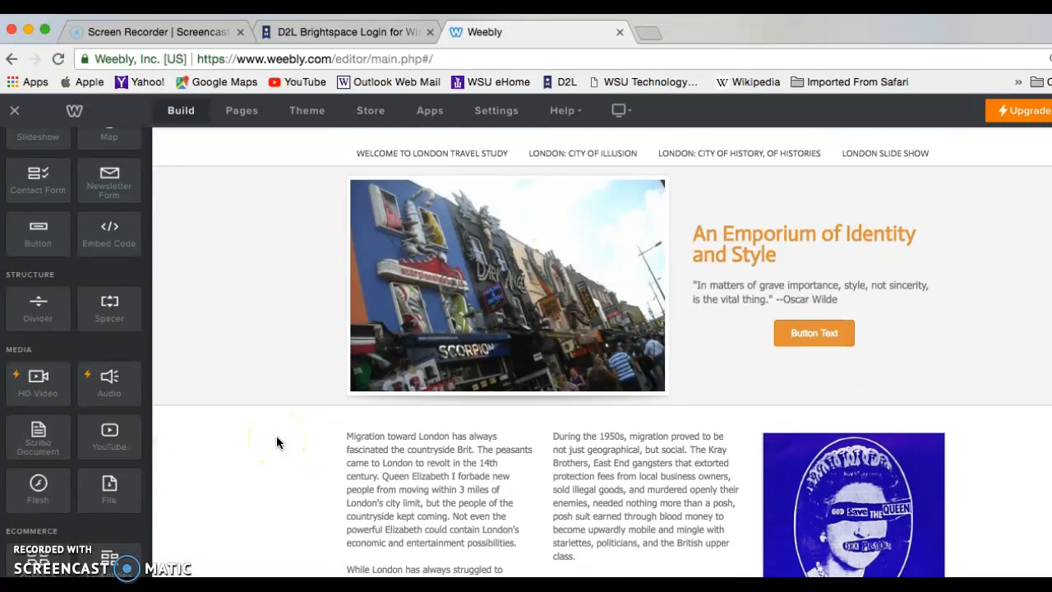
pyautogui.scroll(-1, 276, 443)
pyautogui.scroll(-6, 276, 442)
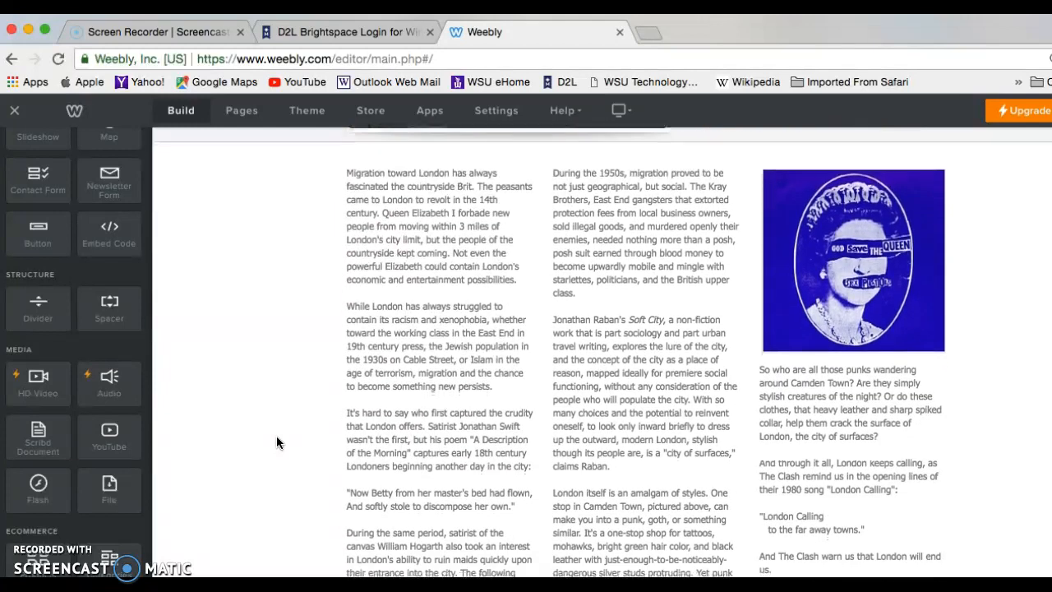
pyautogui.scroll(-3, 276, 442)
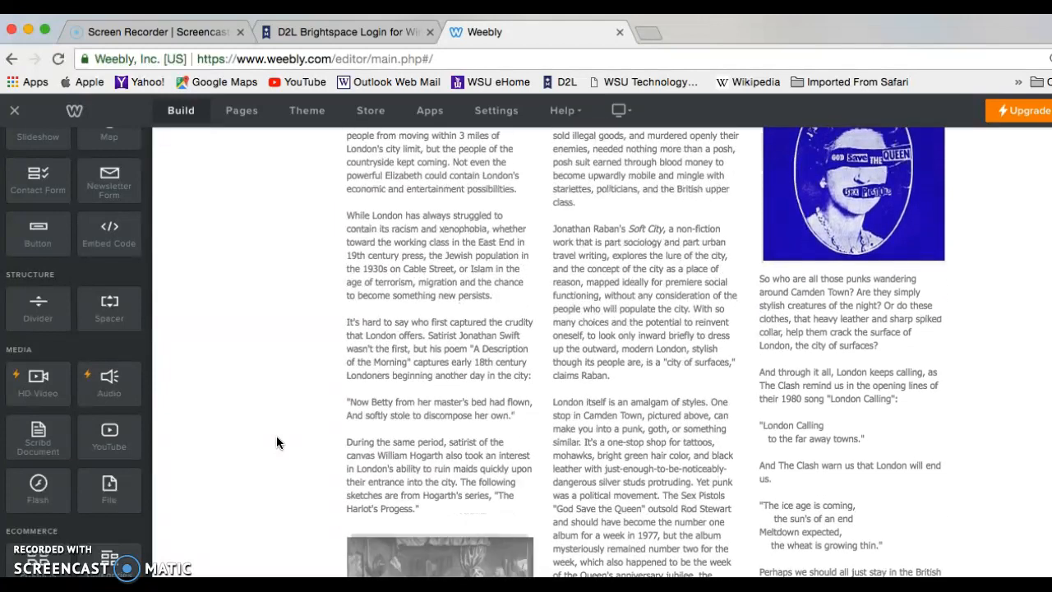
pyautogui.scroll(-3, 276, 443)
pyautogui.scroll(6, 276, 442)
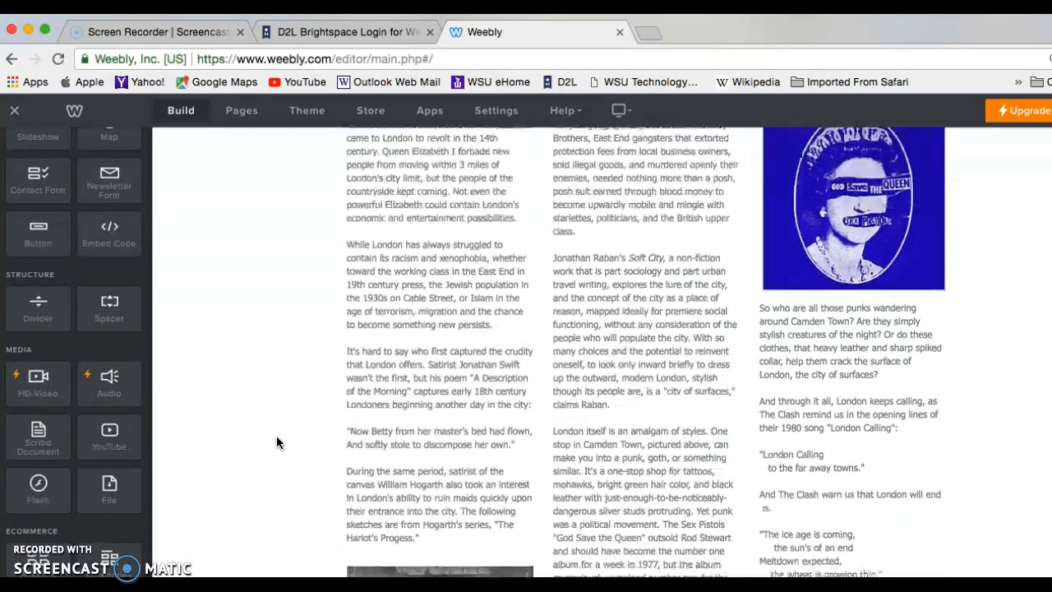
# Step: Examine the page's banner area with its street photo, "An Emporium of Identity and Style" heading, Oscar Wilde quote and button
pyautogui.scroll(2, 276, 442)
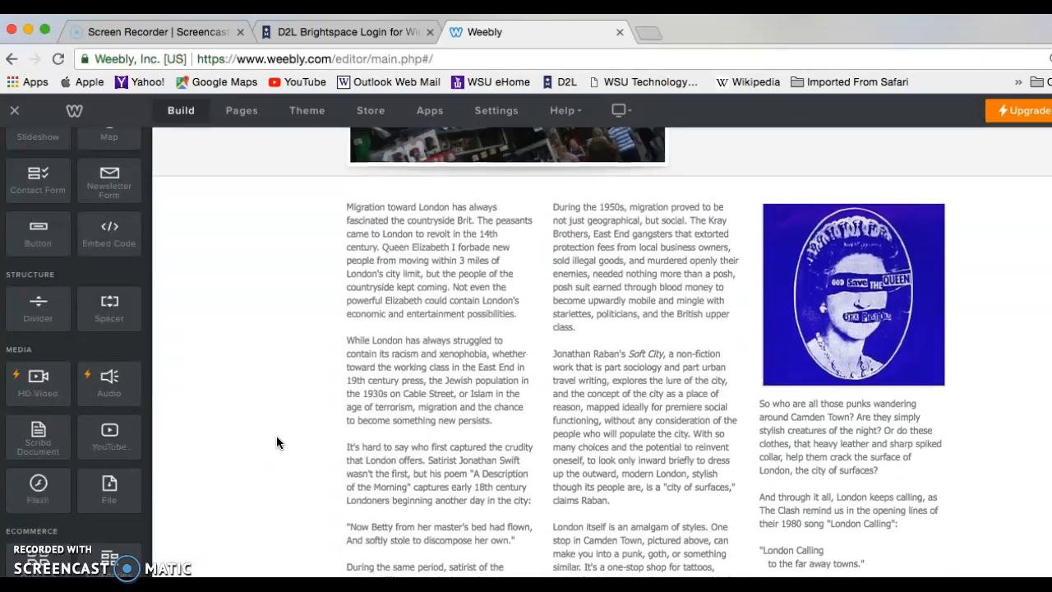
pyautogui.click(288, 349)
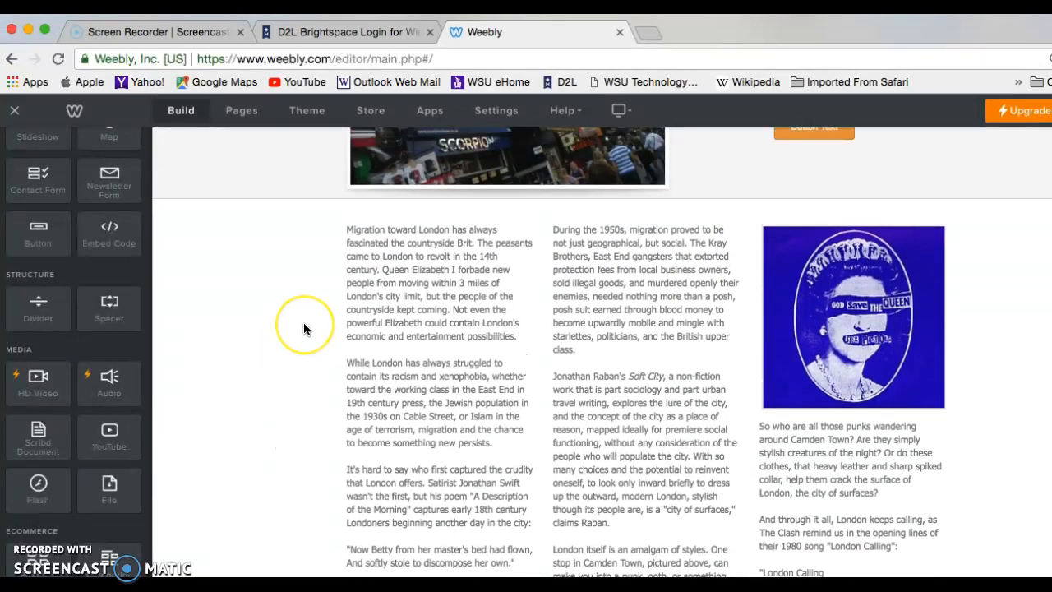
pyautogui.scroll(1, 304, 326)
pyautogui.scroll(-4, 303, 326)
pyautogui.scroll(2, 304, 325)
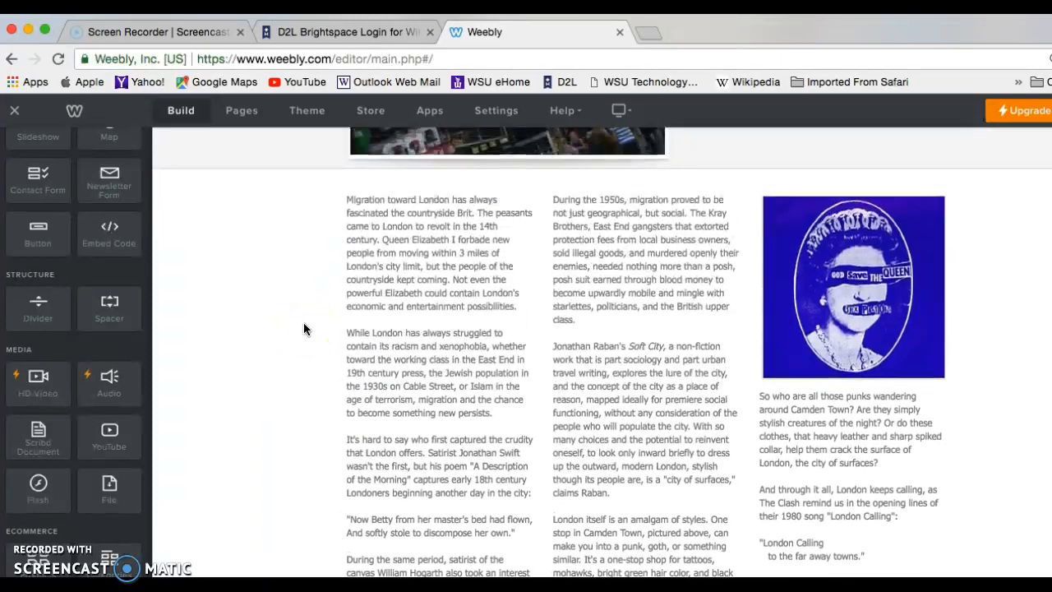
pyautogui.click(295, 293)
pyautogui.scroll(5, 295, 297)
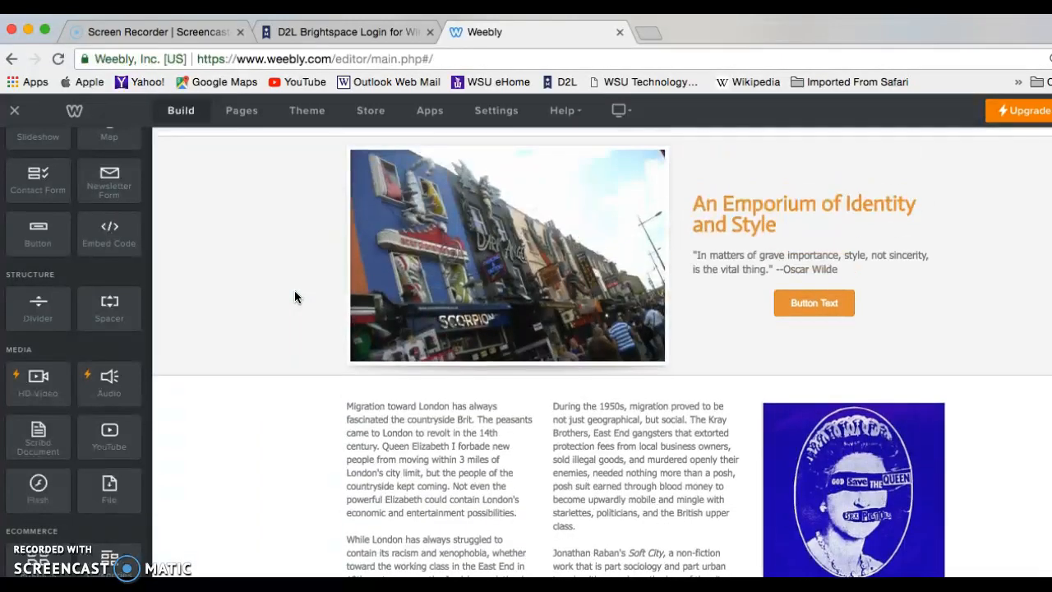
pyautogui.click(295, 294)
pyautogui.click(229, 299)
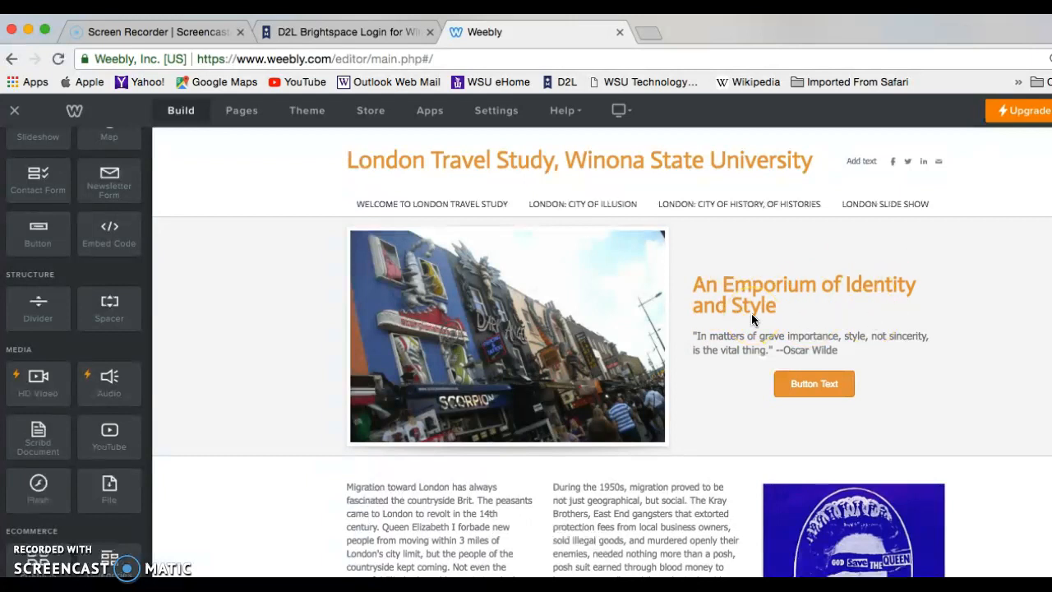
pyautogui.click(687, 344)
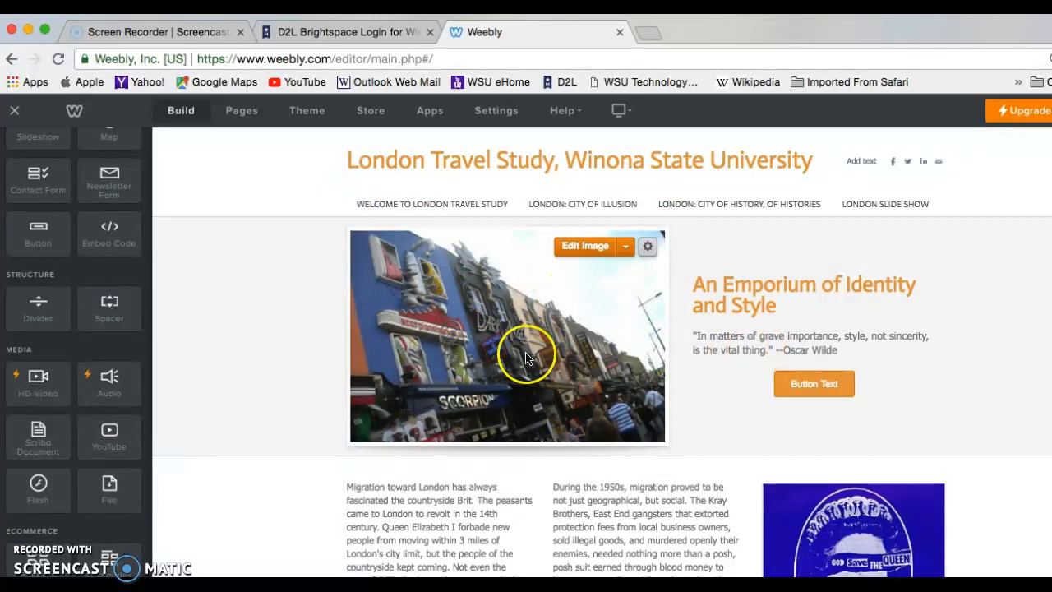
pyautogui.scroll(-1, 533, 355)
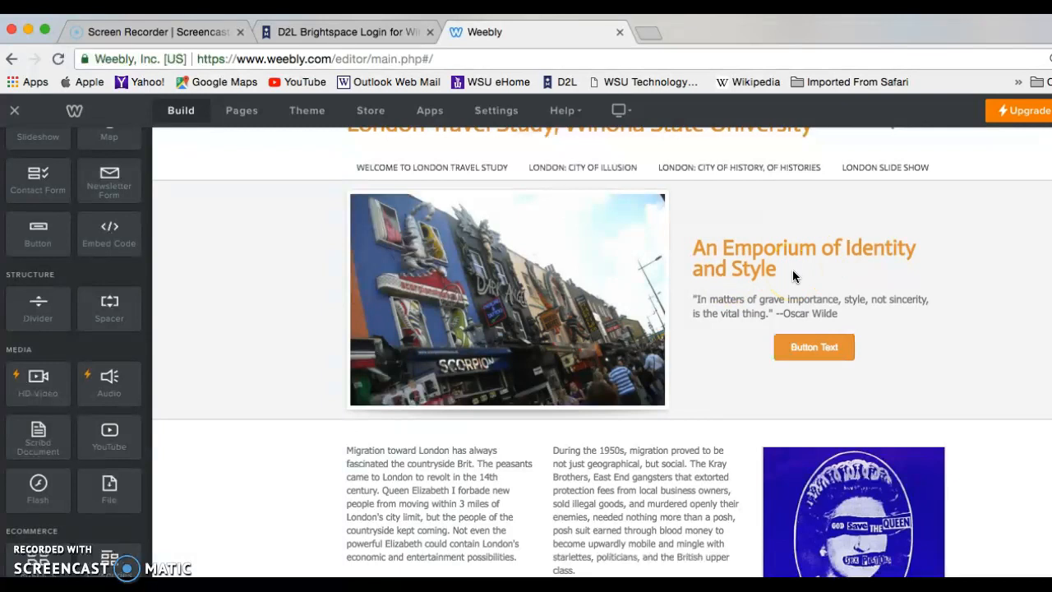
pyautogui.click(696, 369)
pyautogui.scroll(-1, 696, 368)
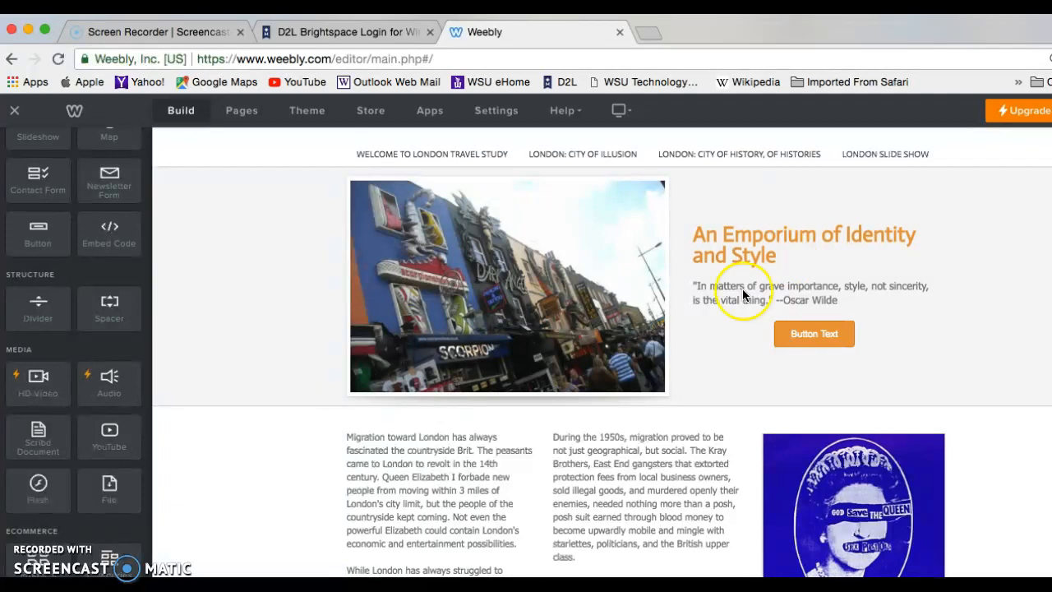
pyautogui.scroll(-1, 691, 360)
pyautogui.scroll(-2, 691, 360)
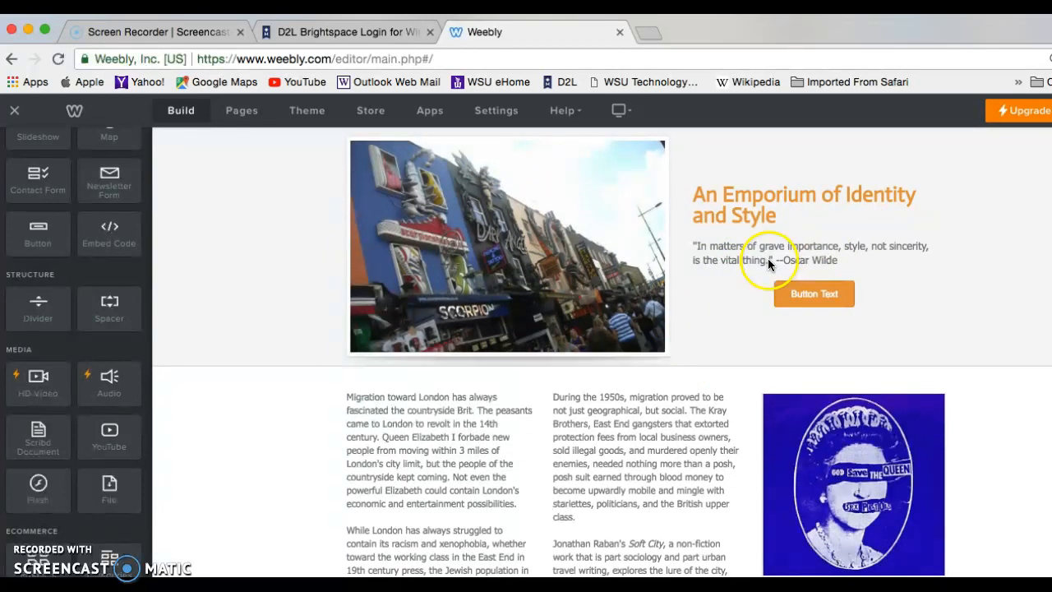
pyautogui.moveTo(512, 189)
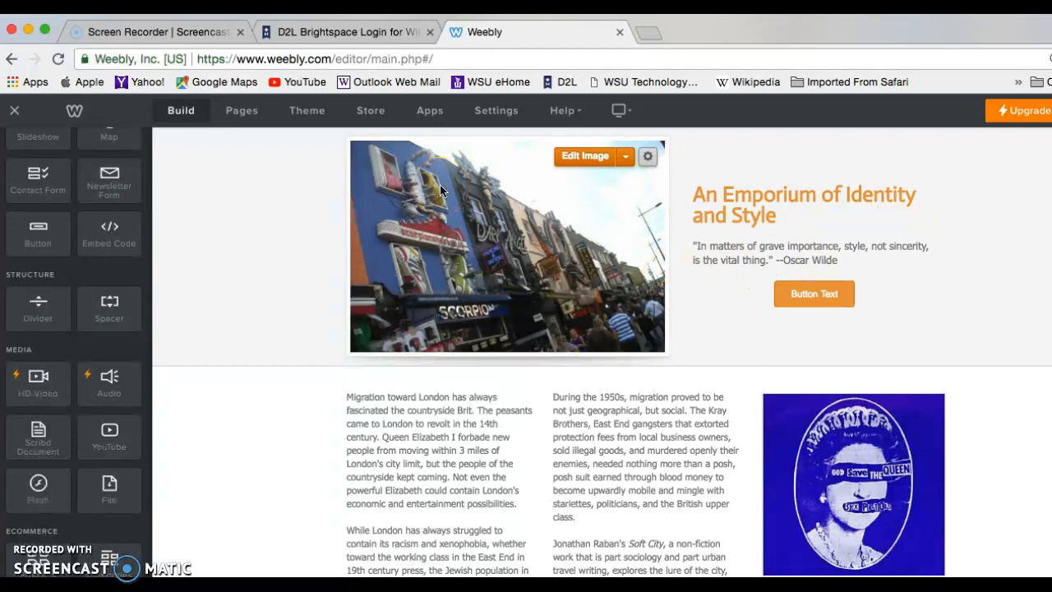
# Step: Examine how the short paragraphs, quotations and blue "God Save the Queen" image are arranged across the three columns below the banner
pyautogui.scroll(-3, 305, 404)
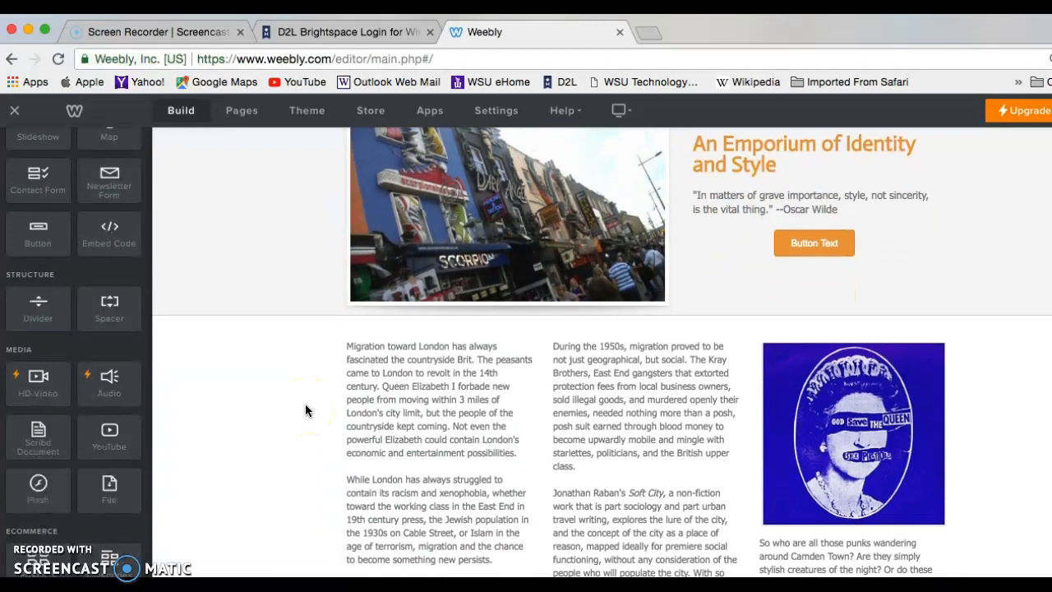
pyautogui.scroll(-5, 305, 404)
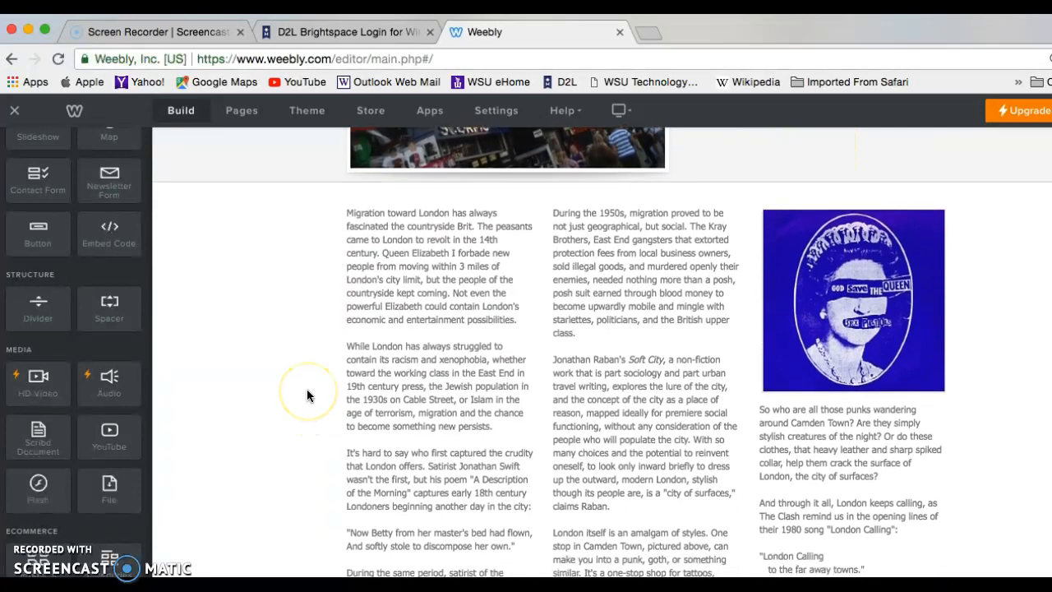
pyautogui.scroll(-3, 307, 389)
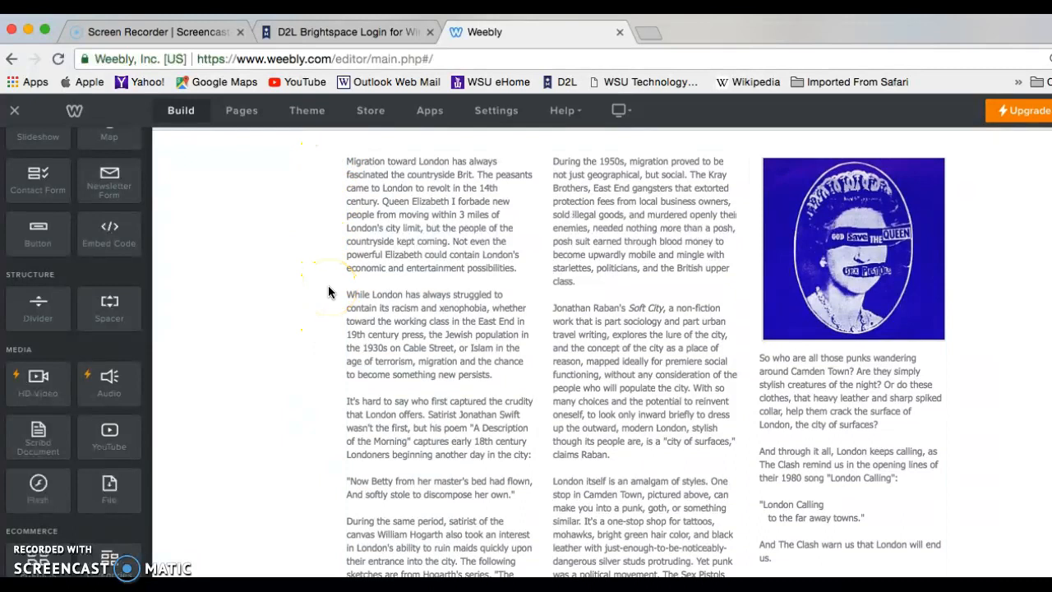
pyautogui.click(318, 231)
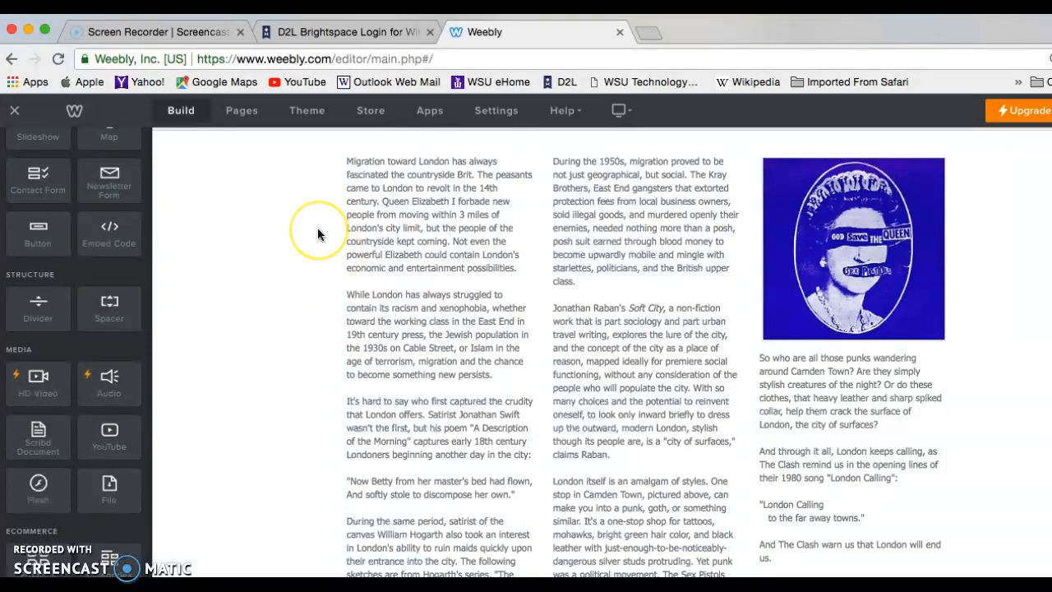
pyautogui.scroll(-1, 318, 234)
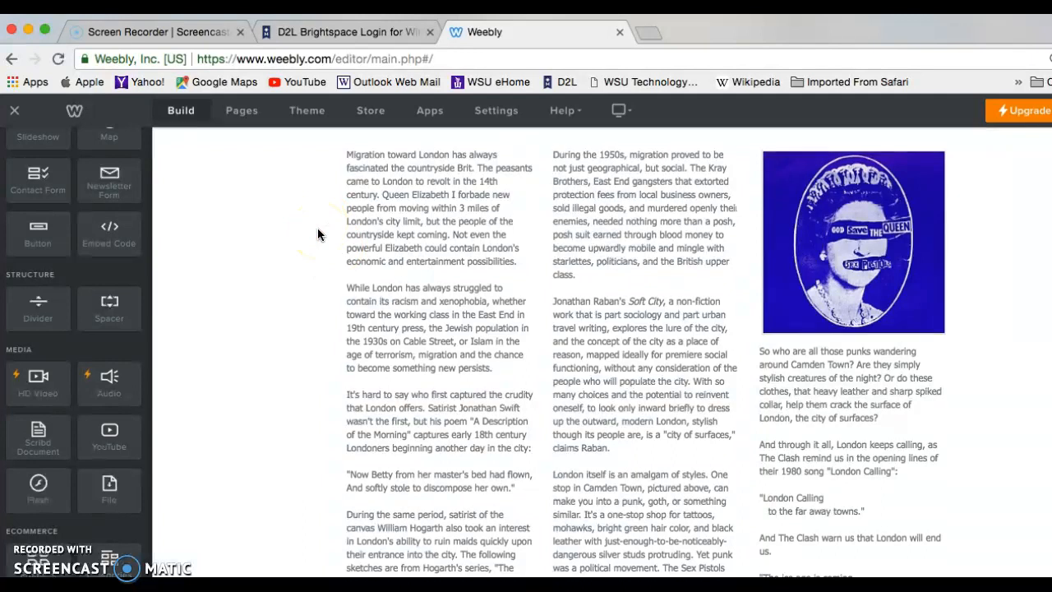
pyautogui.scroll(3, 318, 235)
pyautogui.scroll(2, 318, 235)
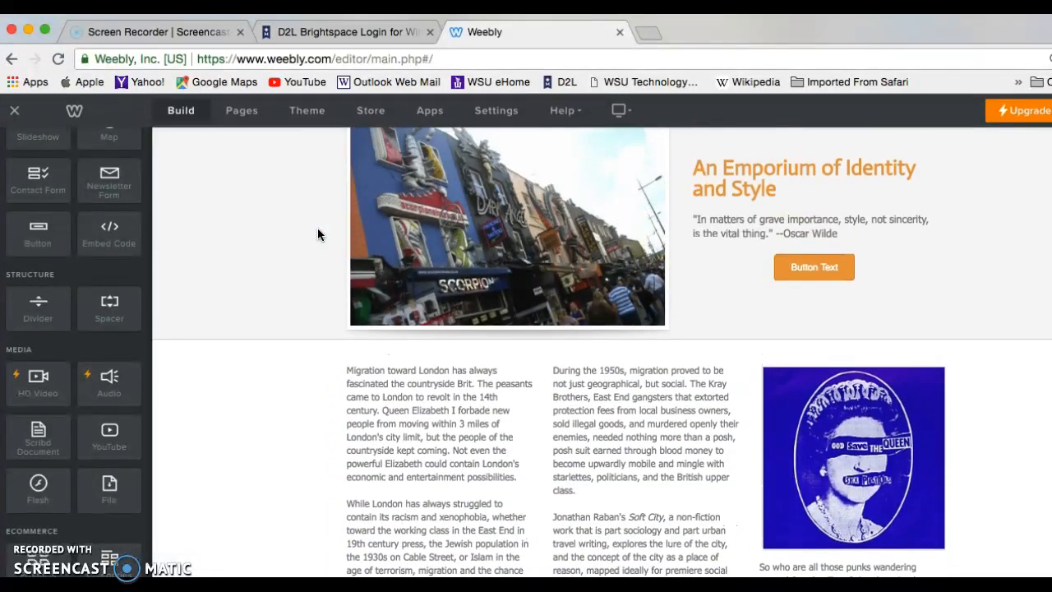
pyautogui.scroll(-5, 318, 234)
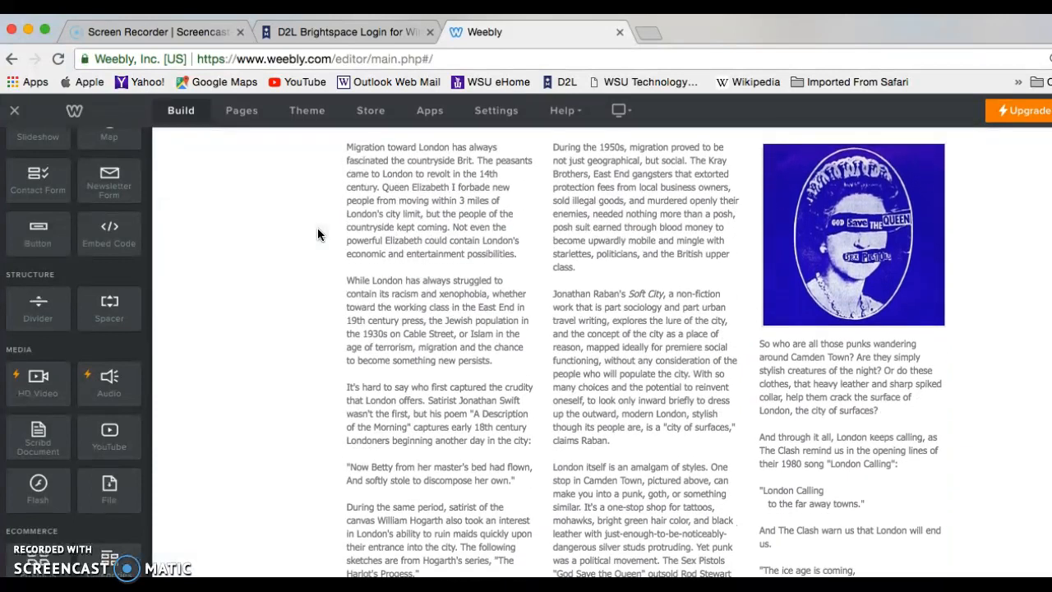
pyautogui.click(311, 244)
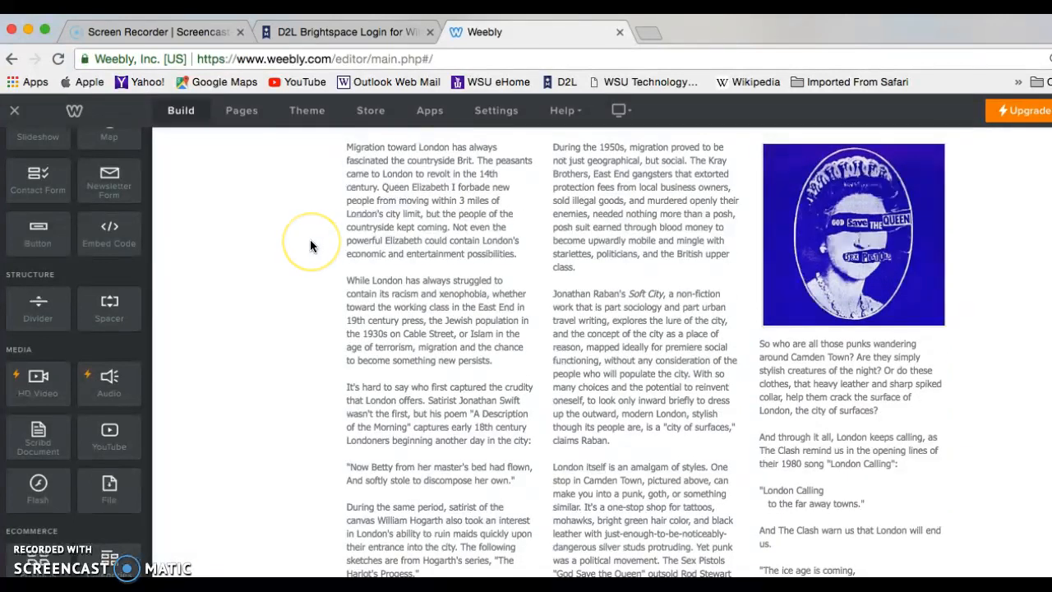
pyautogui.scroll(-1, 311, 246)
pyautogui.scroll(1, 311, 246)
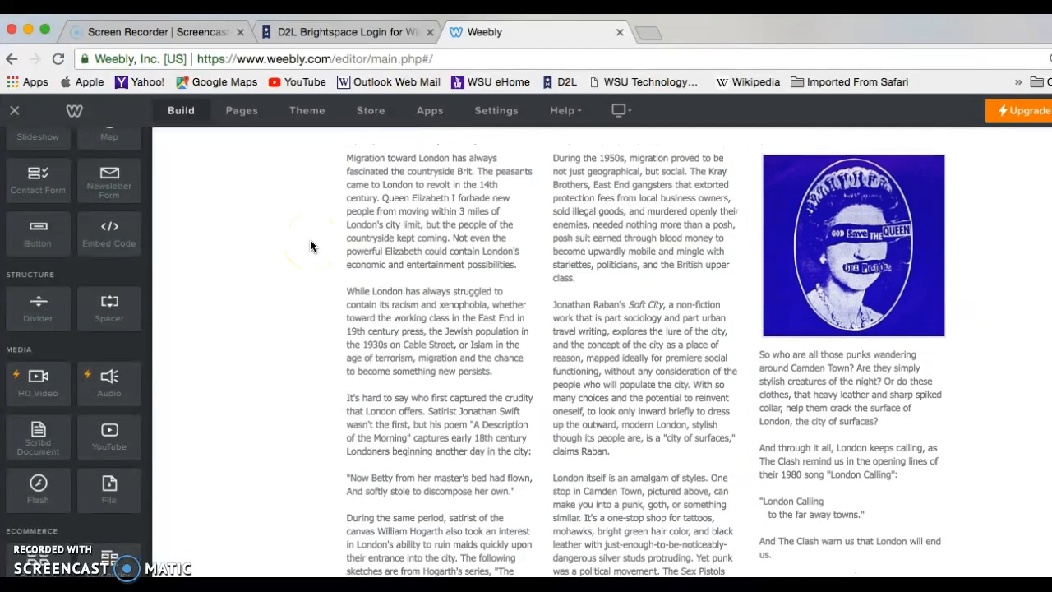
pyautogui.click(289, 291)
pyautogui.scroll(-3, 288, 295)
pyautogui.click(310, 291)
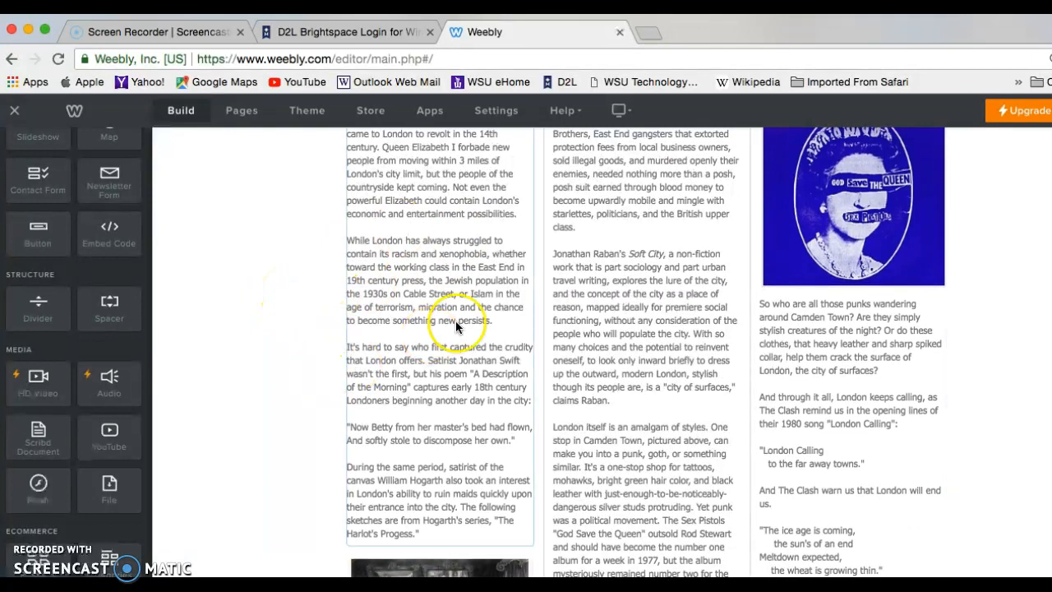
pyautogui.scroll(-1, 441, 310)
pyautogui.scroll(-5, 441, 310)
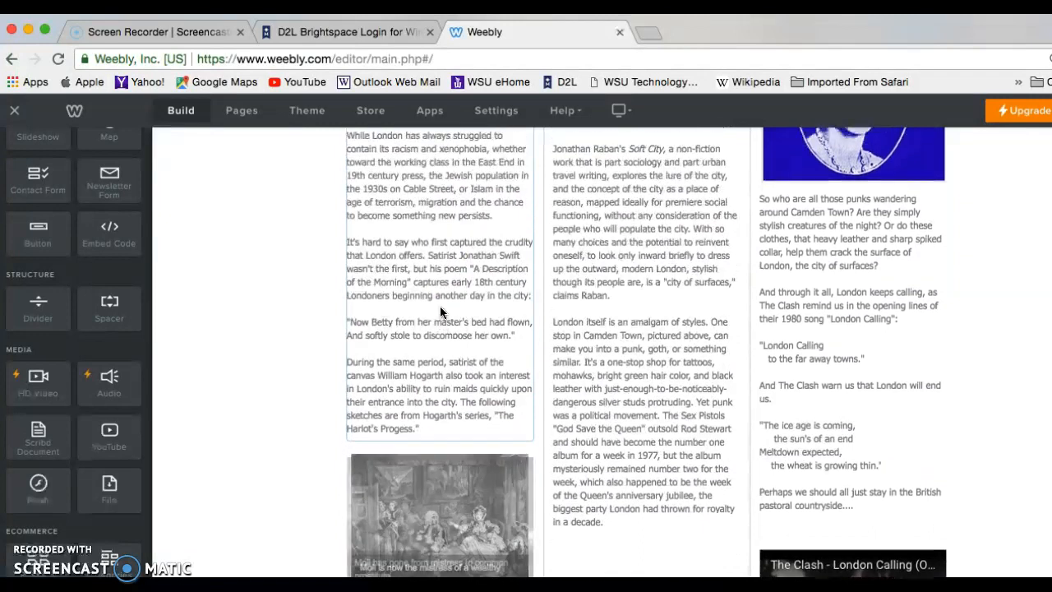
pyautogui.scroll(8, 439, 306)
pyautogui.click(818, 179)
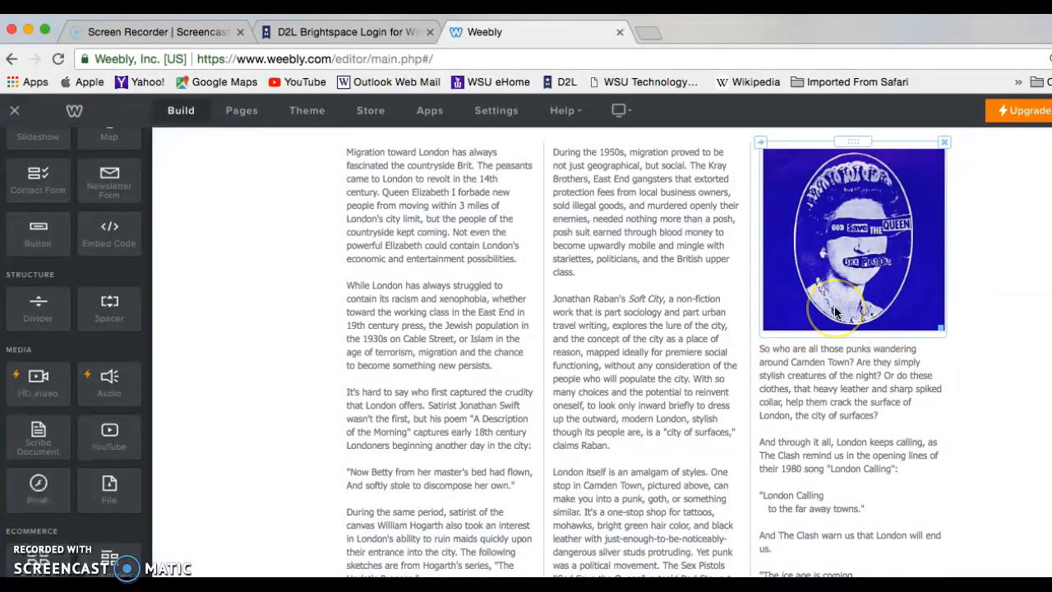
pyautogui.click(271, 389)
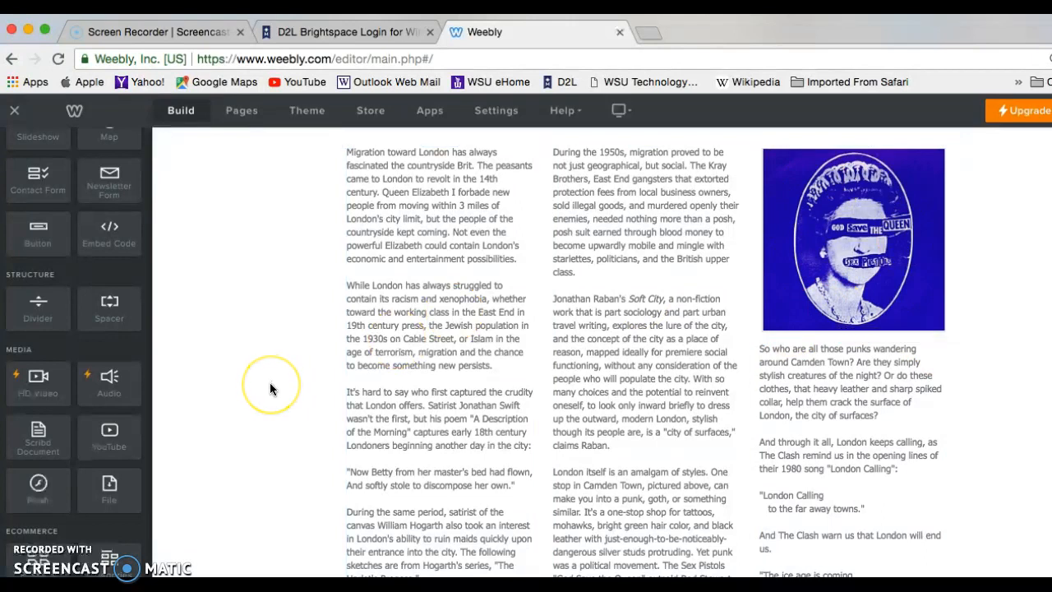
# Step: Examine the captioned slideshow of Hogarth sketches and the paragraph that introduces it at the end of the first column
pyautogui.scroll(-3, 270, 389)
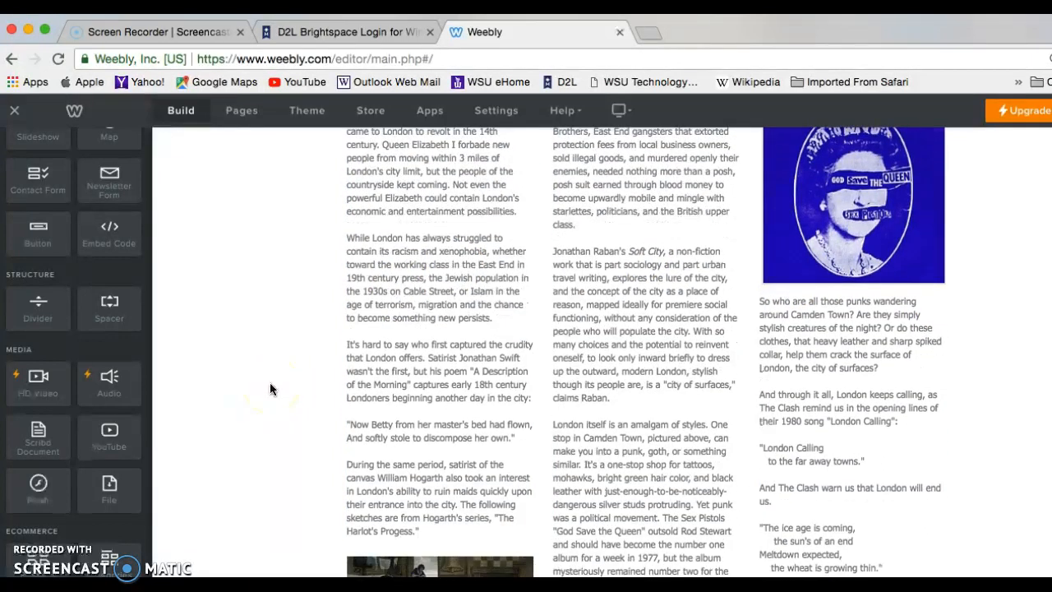
pyautogui.scroll(-5, 270, 388)
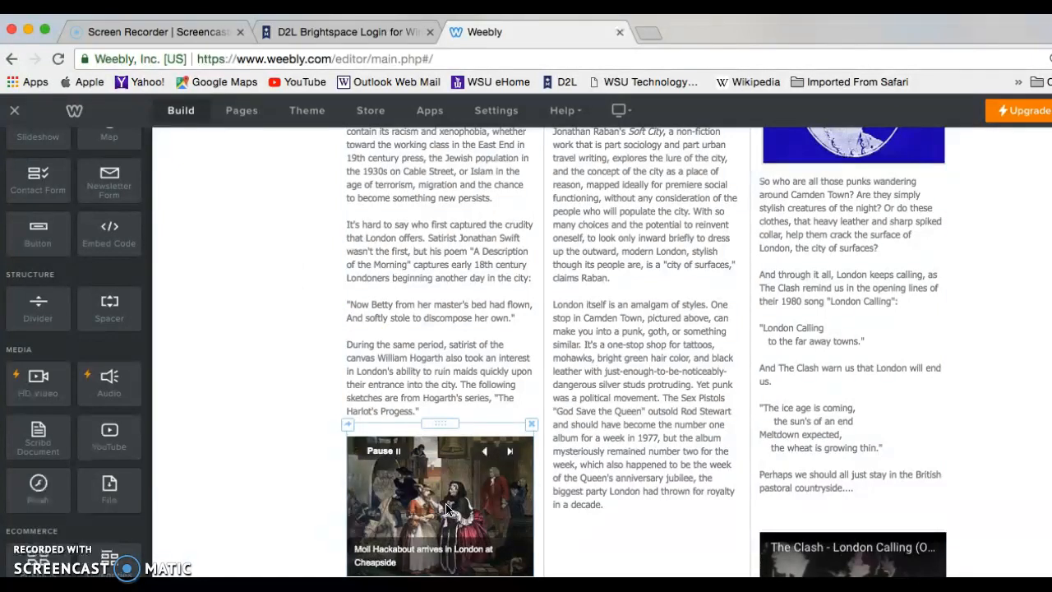
pyautogui.scroll(-1, 446, 510)
pyautogui.scroll(-1, 303, 495)
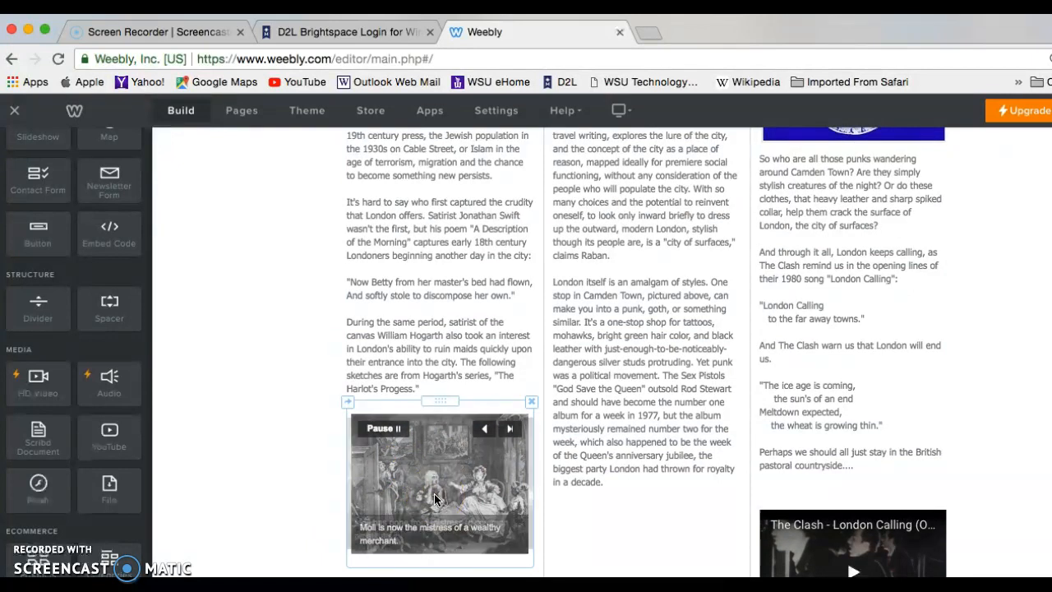
pyautogui.click(411, 484)
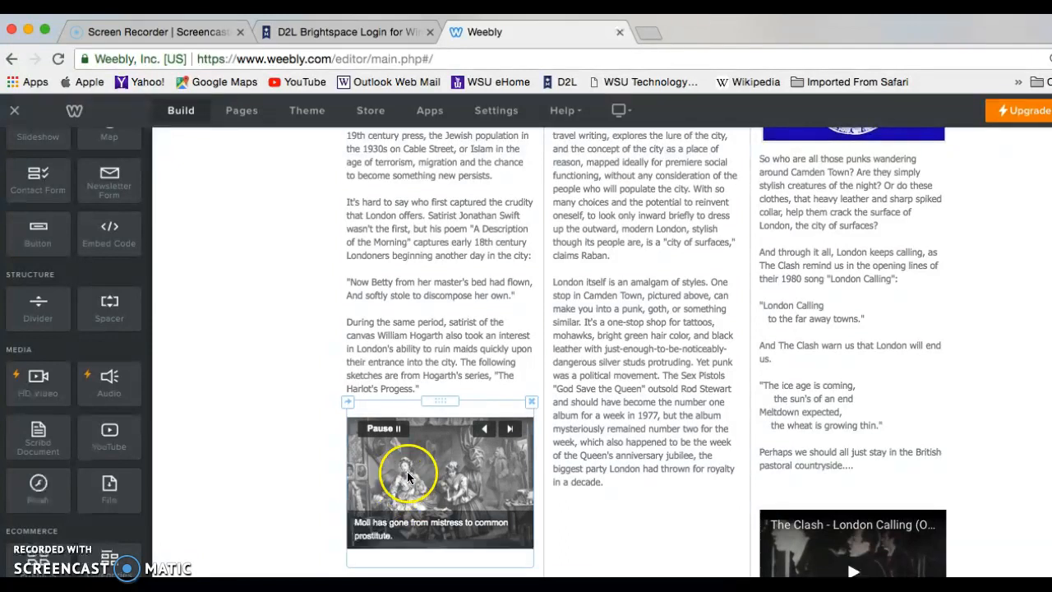
pyautogui.click(415, 358)
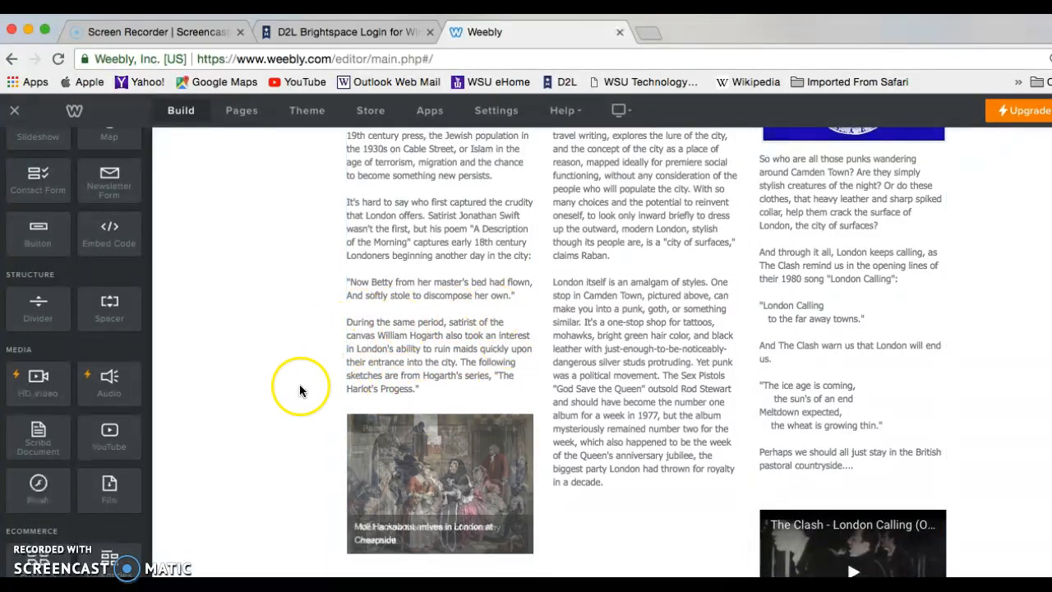
pyautogui.scroll(2, 299, 386)
pyautogui.scroll(5, 300, 388)
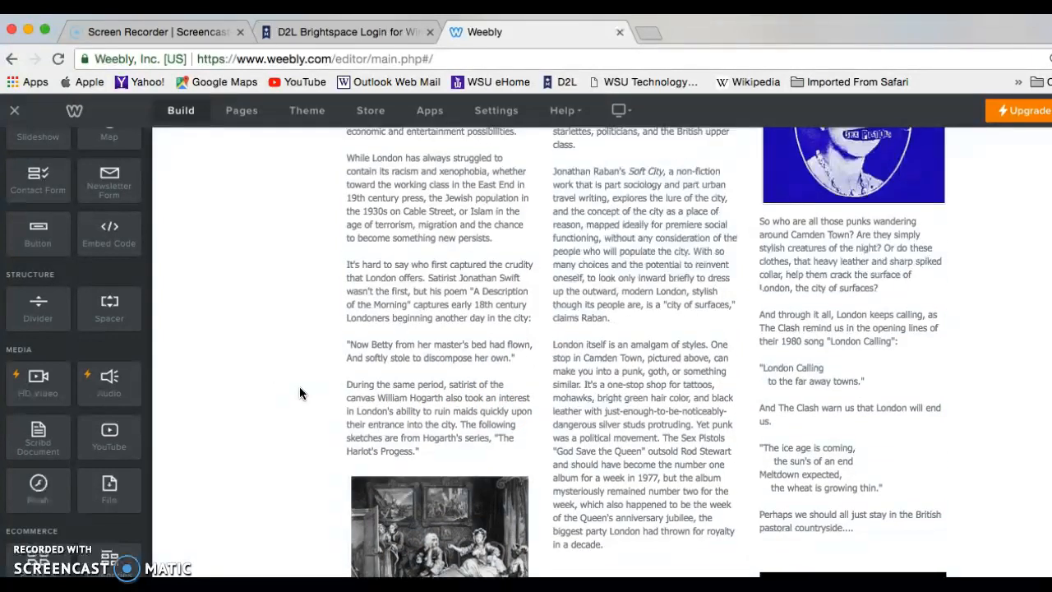
# Step: Read through the middle column's text, from the 1950s migration paragraph to the Camden Town and Sex Pistols paragraph
pyautogui.scroll(-1, 300, 394)
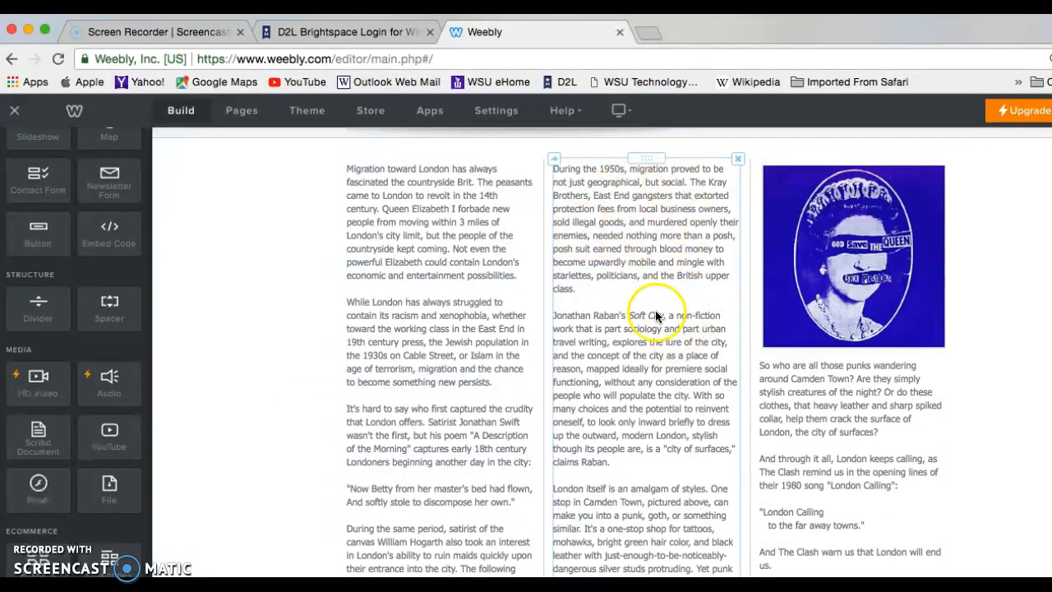
pyautogui.scroll(-1, 655, 315)
pyautogui.scroll(-2, 655, 310)
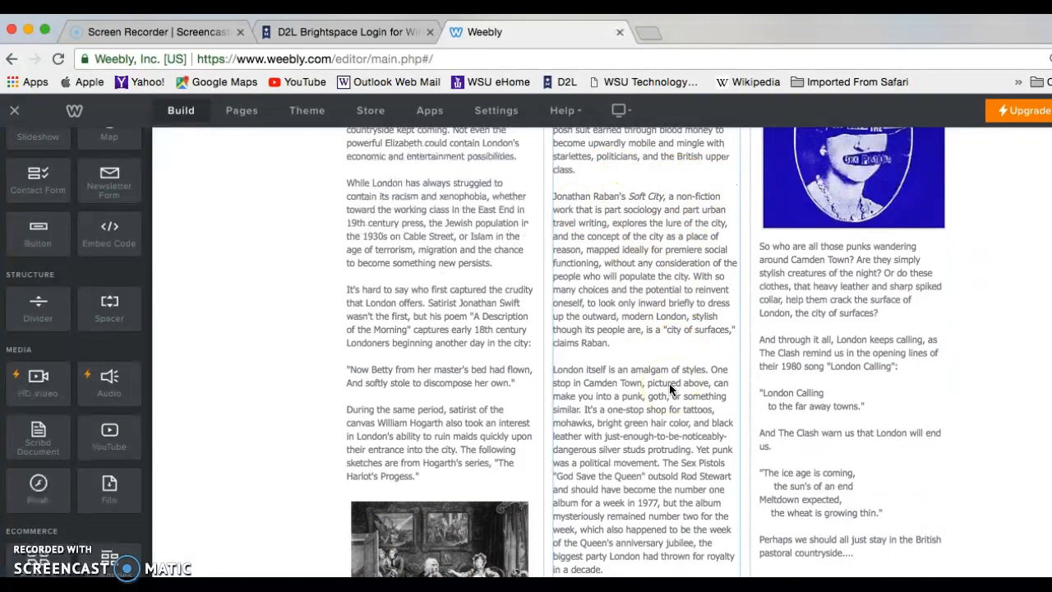
pyautogui.scroll(-2, 669, 383)
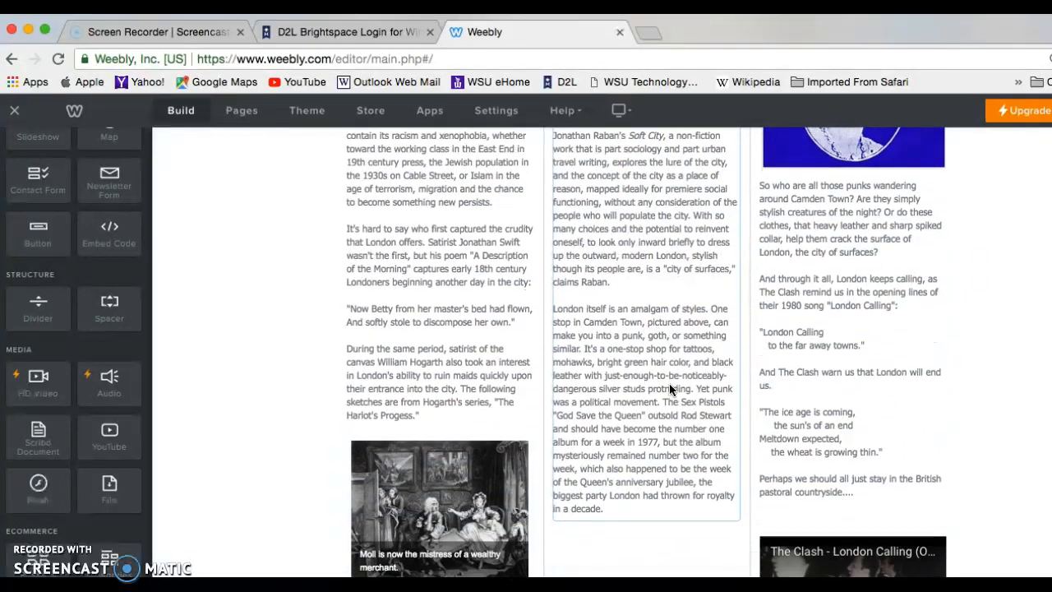
pyautogui.scroll(-1, 670, 383)
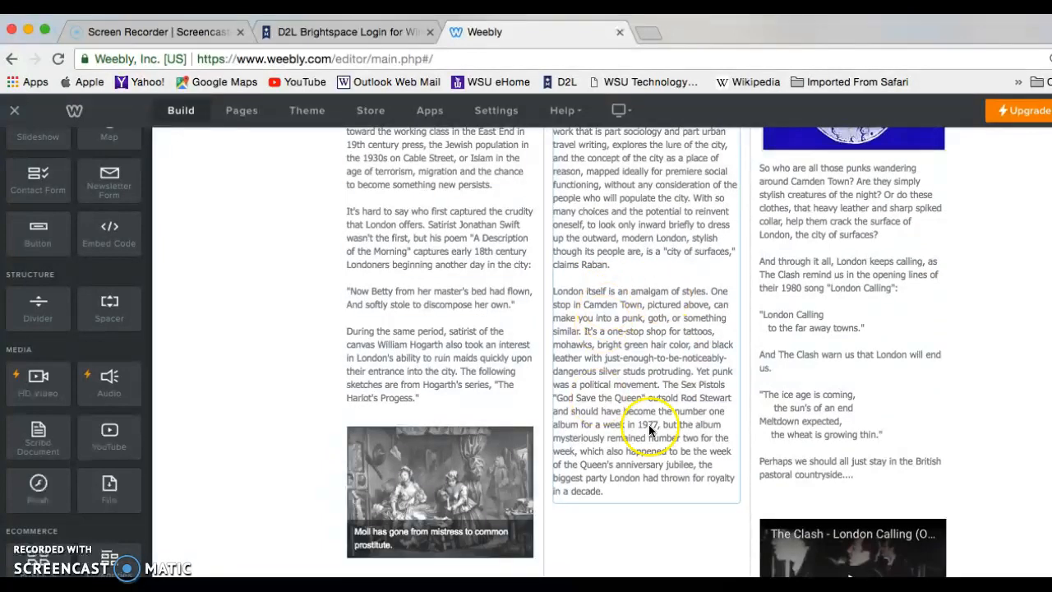
pyautogui.scroll(1, 648, 430)
pyautogui.scroll(5, 648, 430)
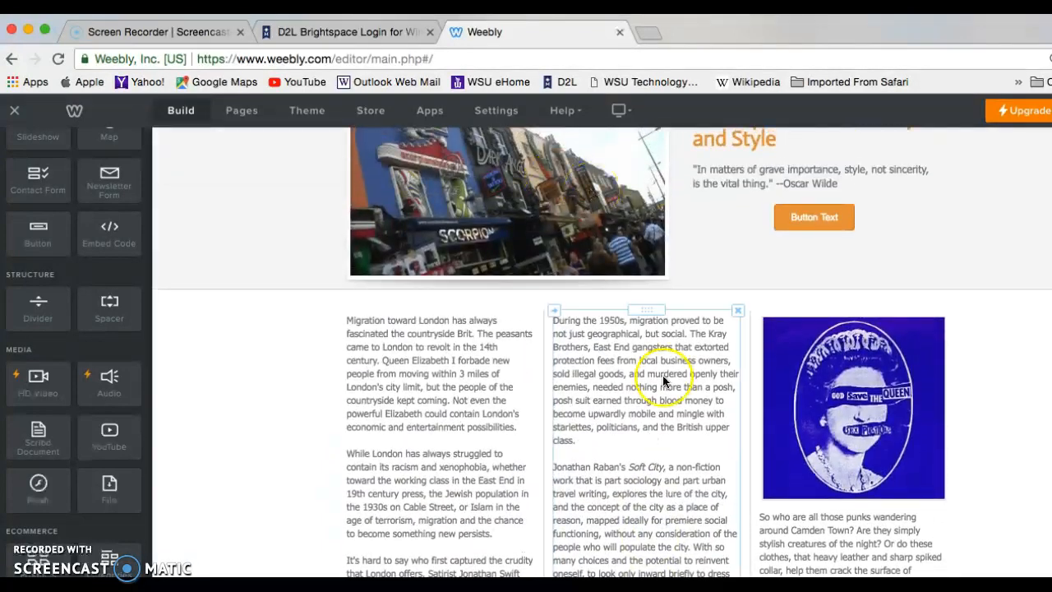
# Step: Read the third column's punk and Clash paragraphs with their "London Calling" quotations, between the blue Queen image and the video
pyautogui.scroll(-3, 650, 395)
pyautogui.scroll(-1, 637, 503)
pyautogui.scroll(-2, 808, 398)
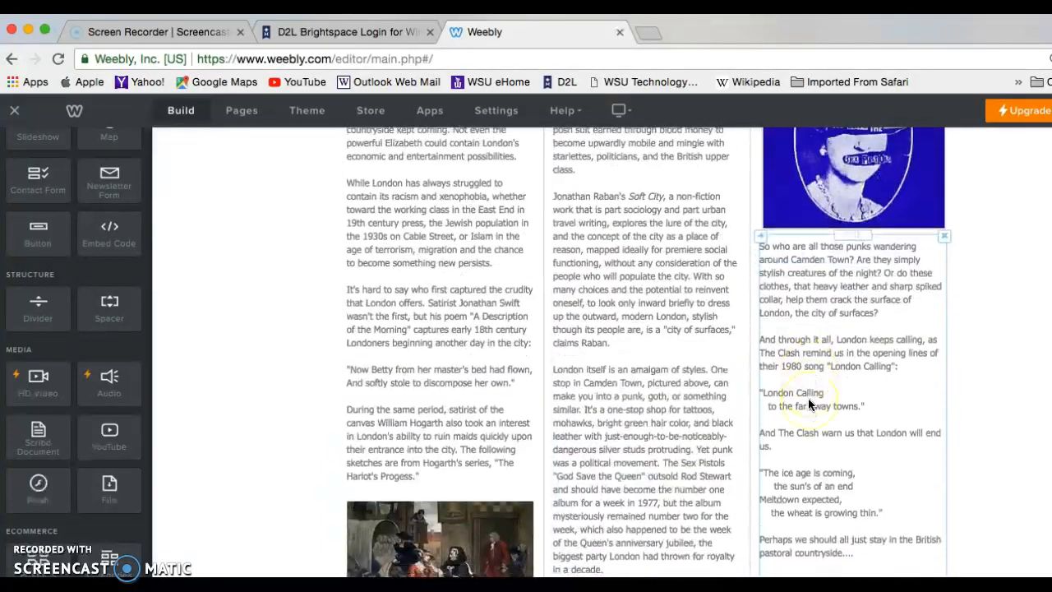
pyautogui.scroll(-1, 808, 403)
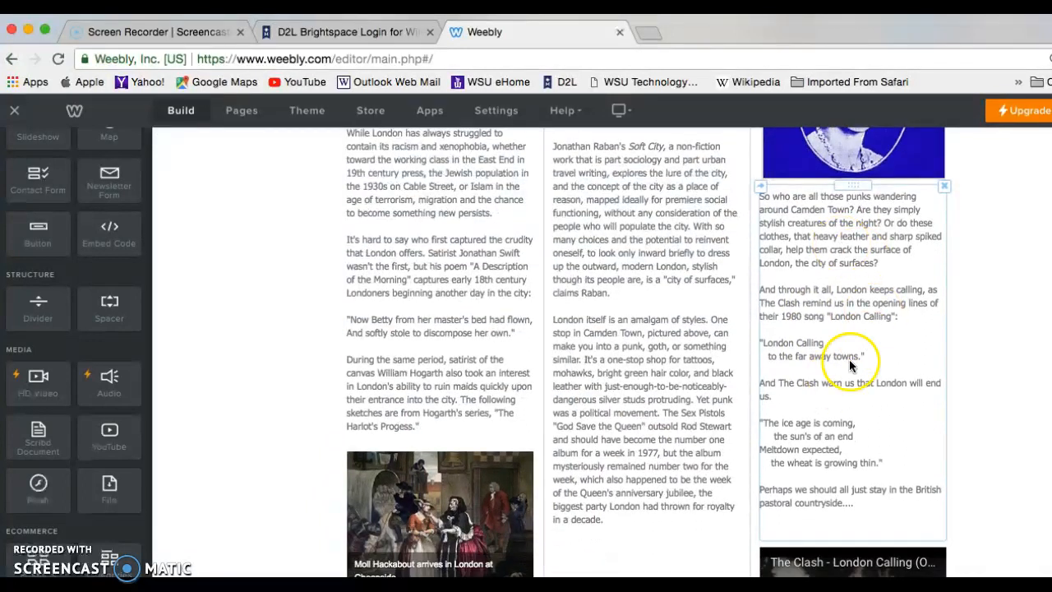
pyautogui.scroll(-1, 845, 433)
pyautogui.scroll(-1, 844, 427)
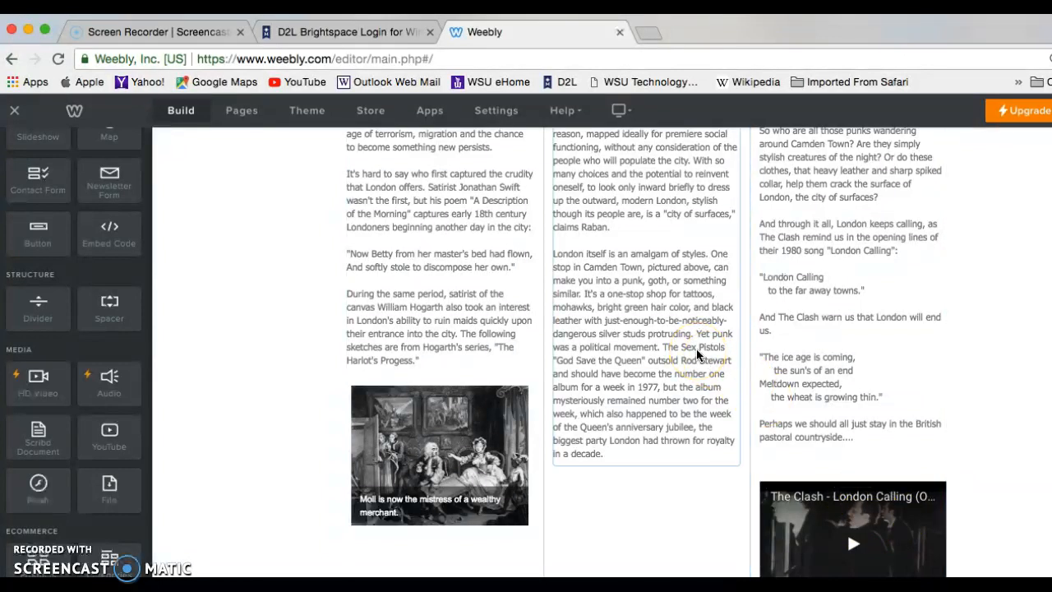
pyautogui.scroll(3, 696, 348)
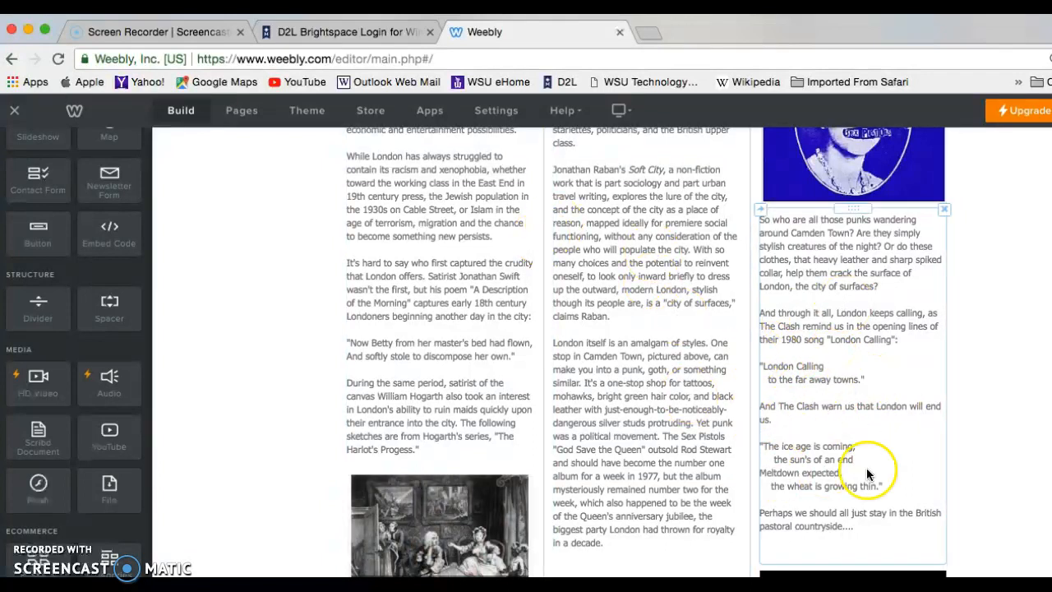
pyautogui.scroll(2, 803, 485)
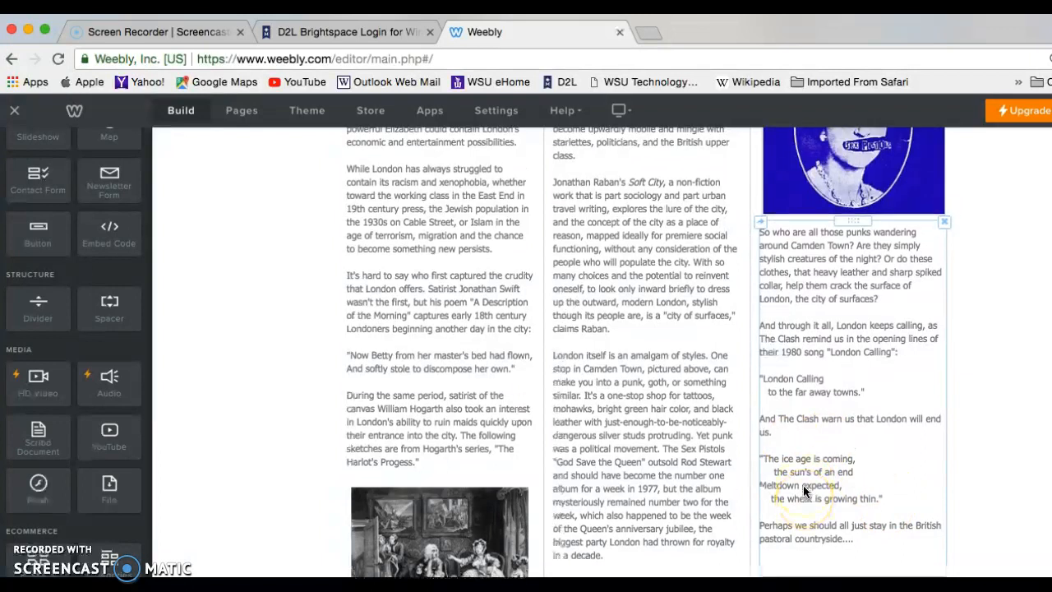
pyautogui.scroll(5, 643, 374)
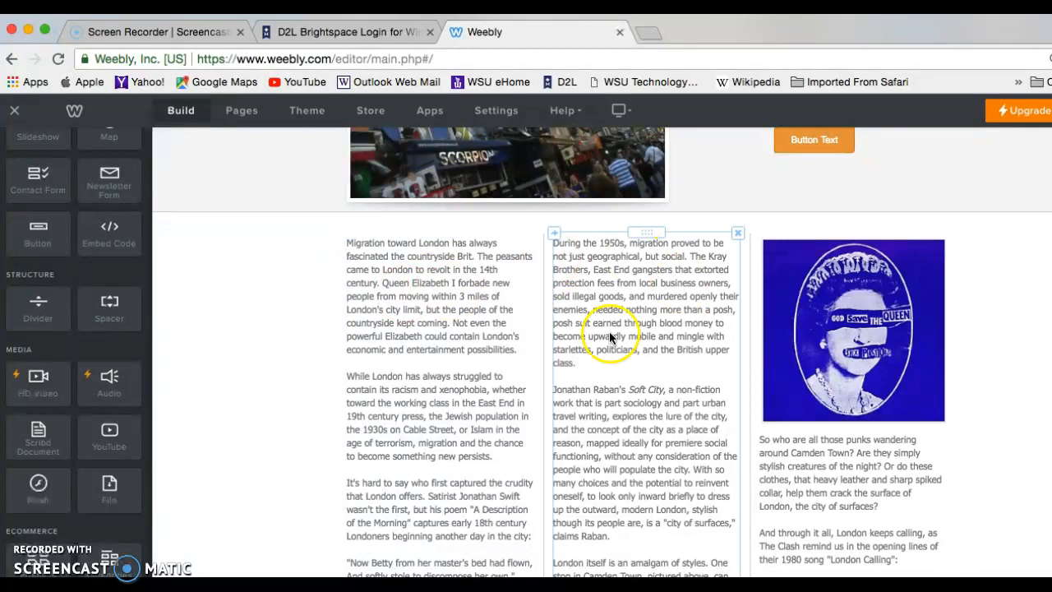
# Step: Review the whole page between the site title and the Hogarth slideshow to see how text and media are balanced
pyautogui.scroll(-8, 508, 491)
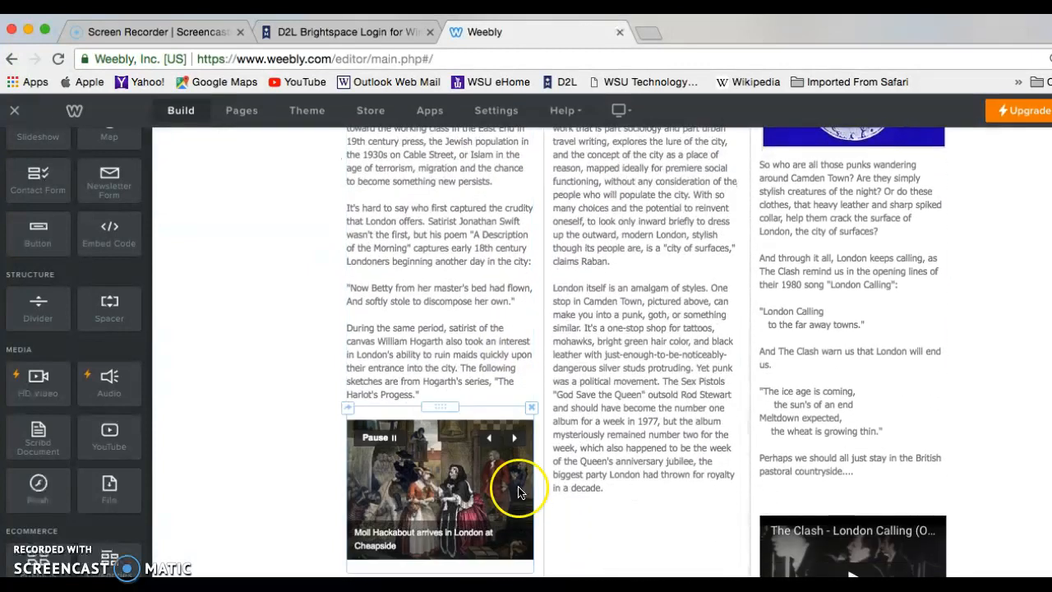
pyautogui.scroll(2, 477, 364)
pyautogui.scroll(4, 476, 364)
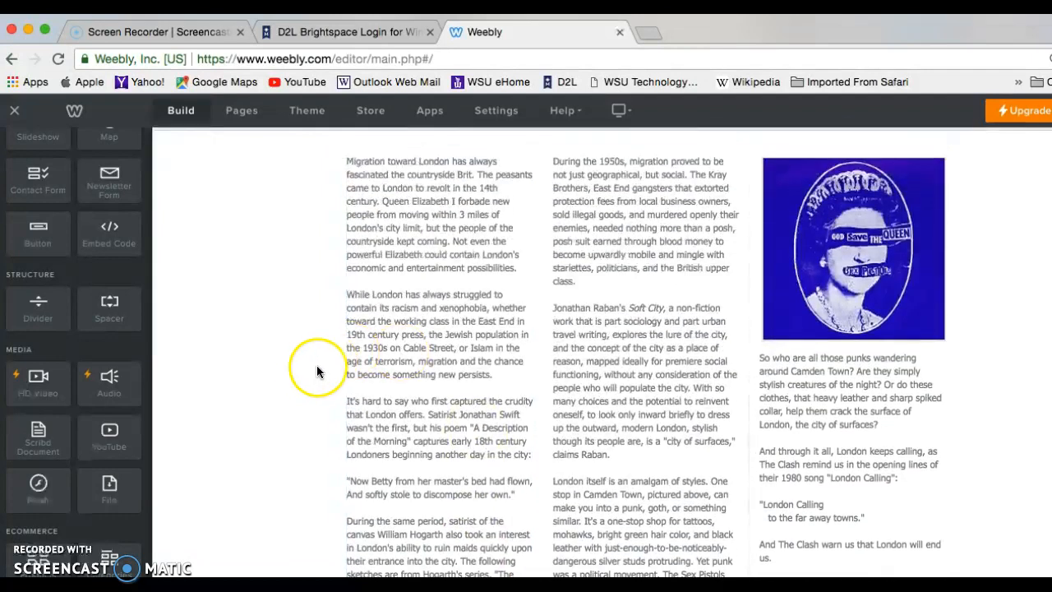
pyautogui.scroll(4, 312, 369)
pyautogui.scroll(2, 296, 402)
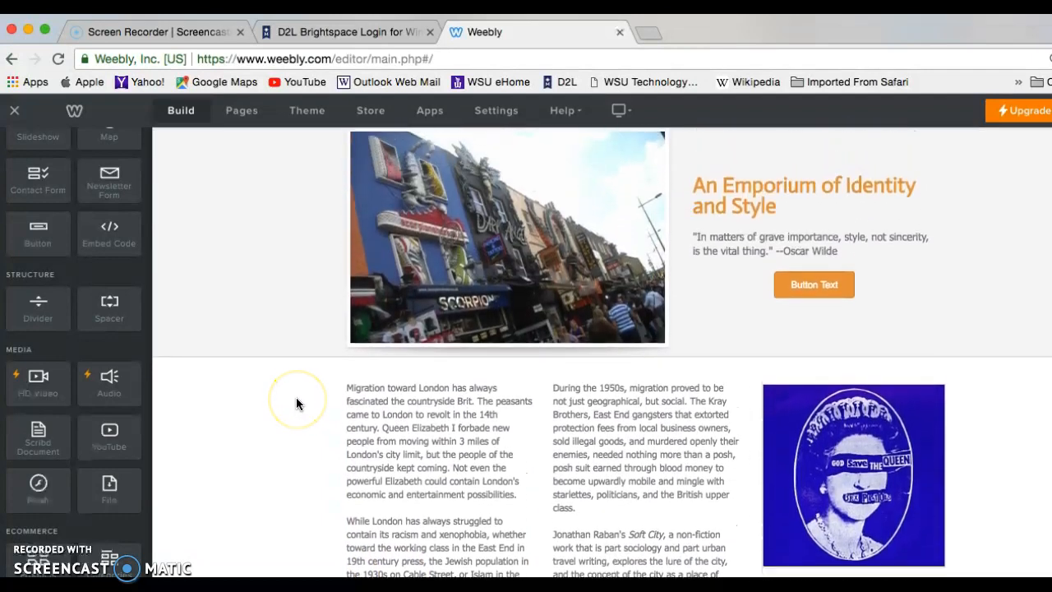
pyautogui.scroll(-10, 320, 402)
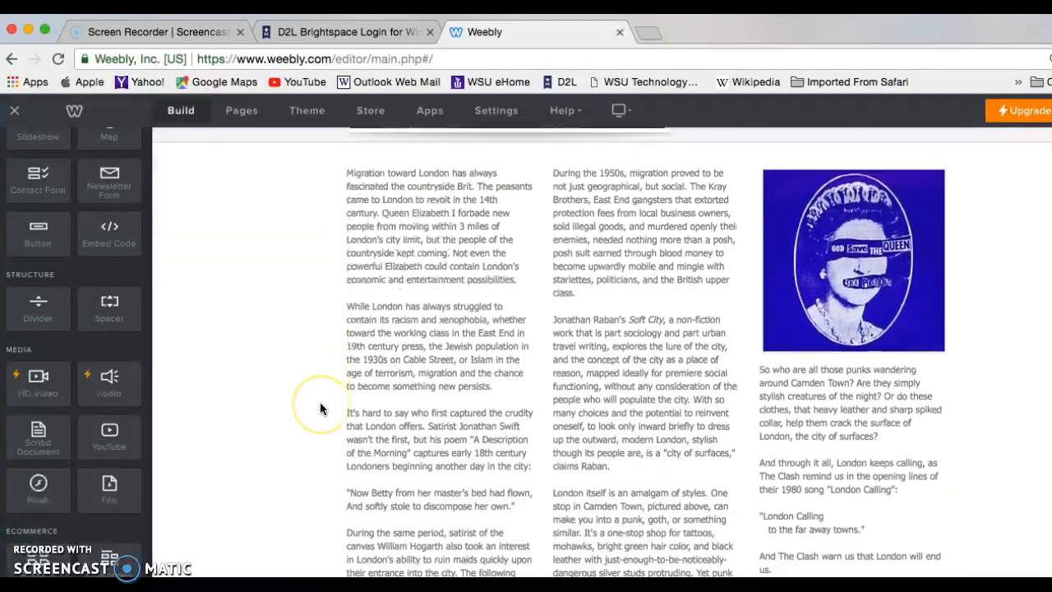
pyautogui.scroll(-1, 320, 402)
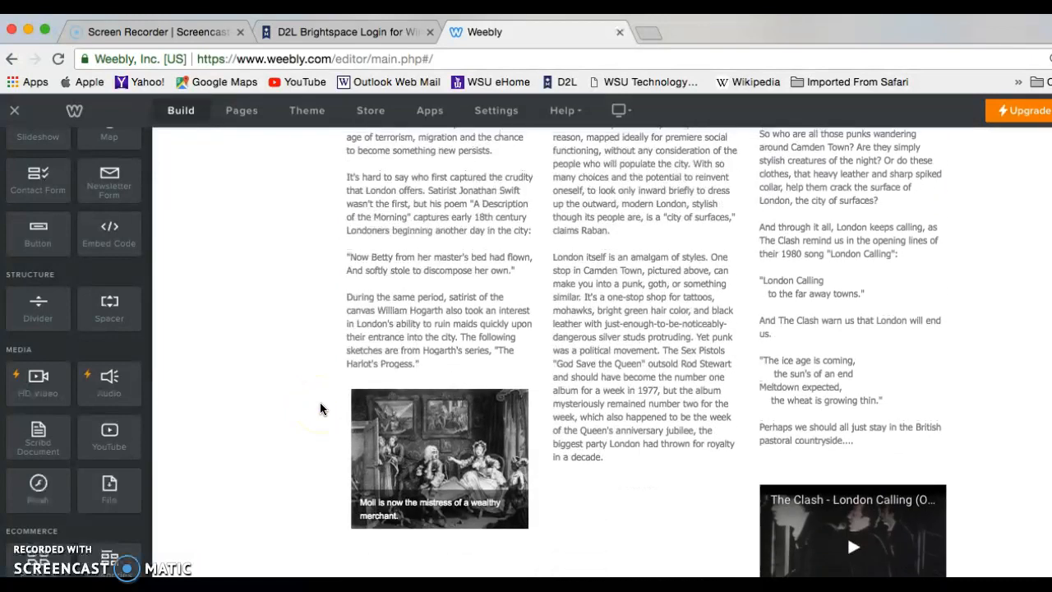
pyautogui.scroll(4, 319, 402)
pyautogui.scroll(3, 305, 402)
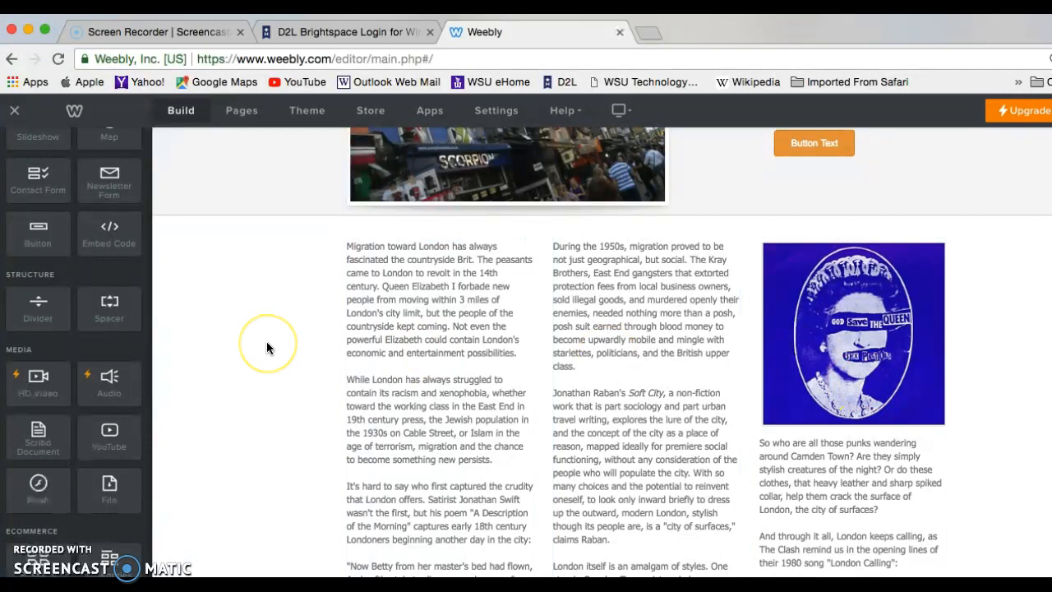
pyautogui.scroll(6, 266, 347)
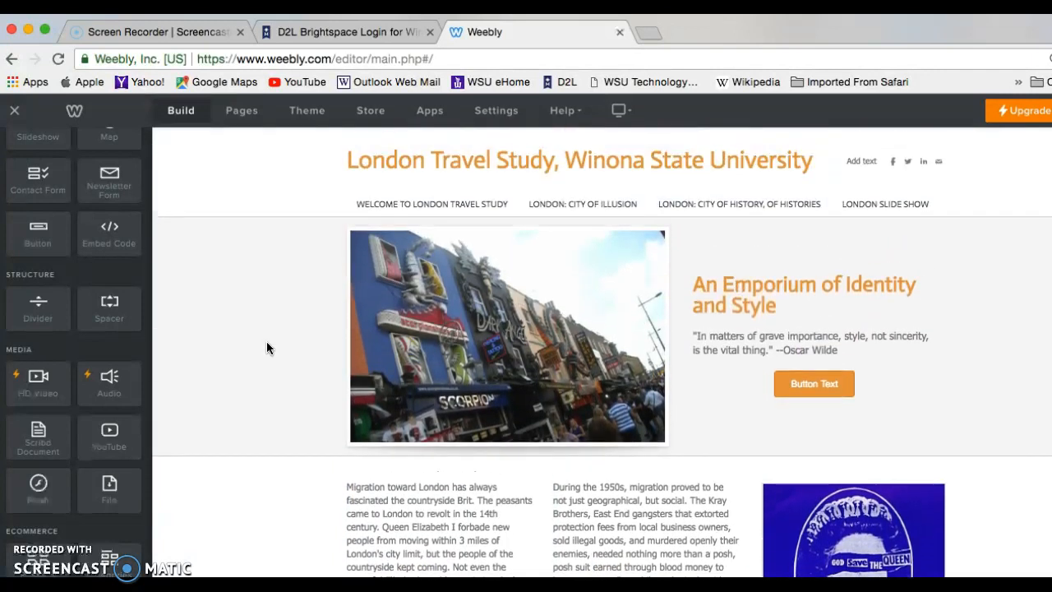
pyautogui.scroll(-1, 267, 344)
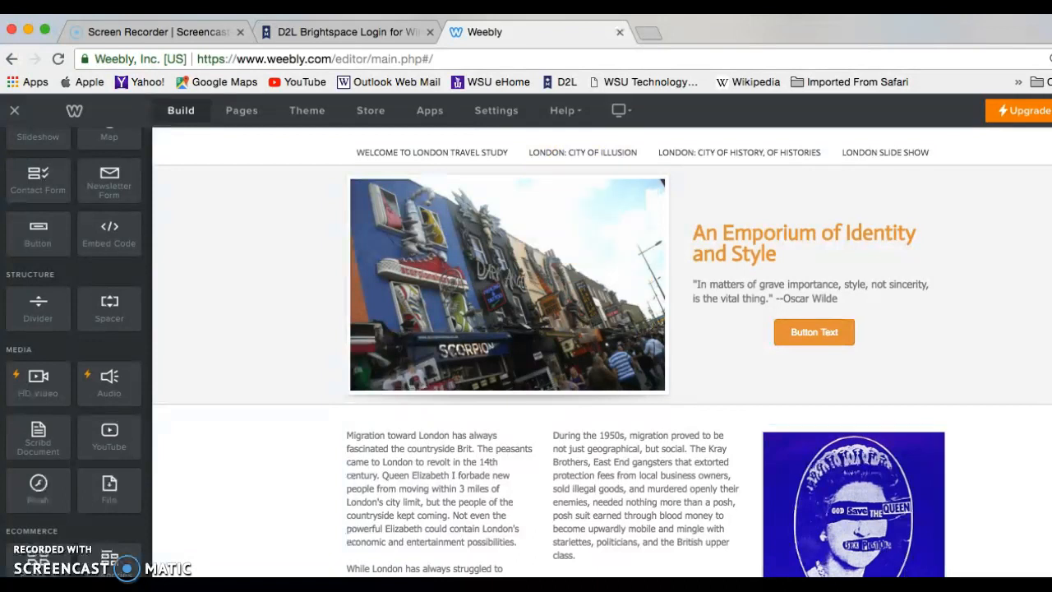
# Step: Switch to the Travel Study to London syllabus in Word and find the website requirements under "Post-London work"
pyautogui.click(1022, 579)
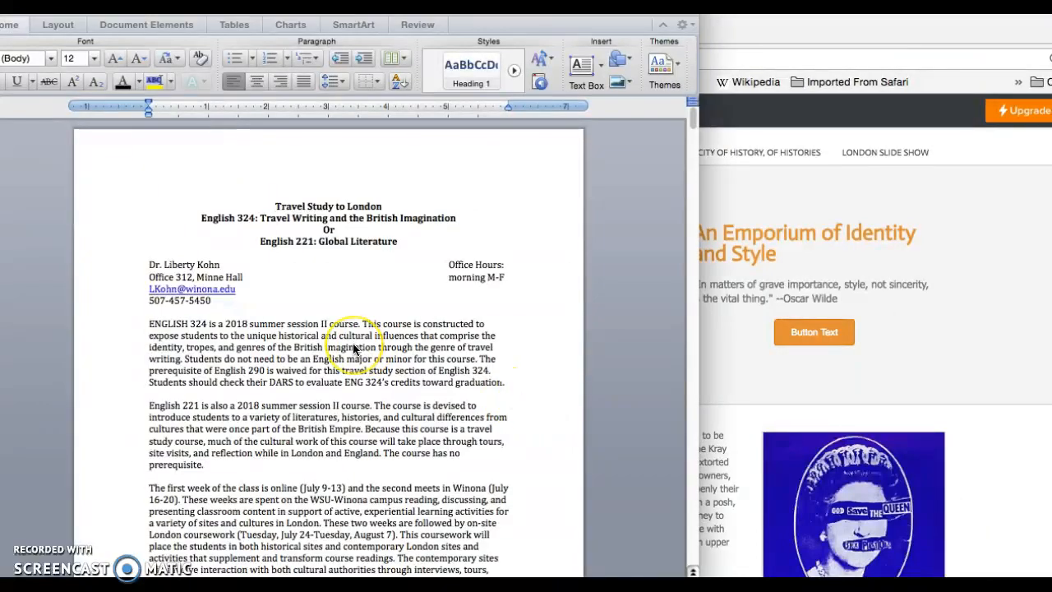
pyautogui.scroll(-10, 354, 349)
pyautogui.scroll(-15, 353, 349)
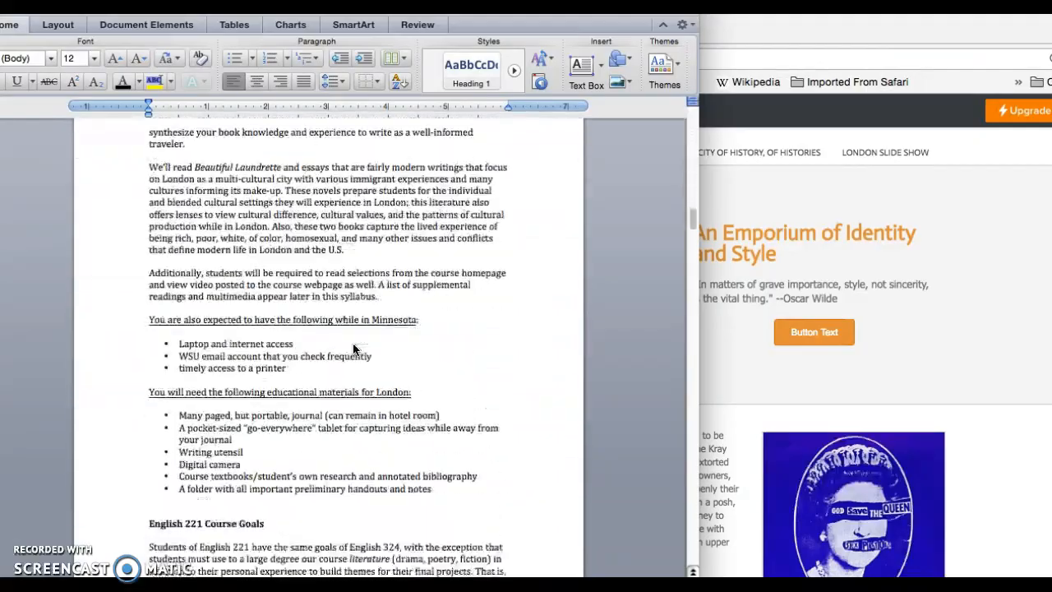
pyautogui.scroll(-15, 354, 349)
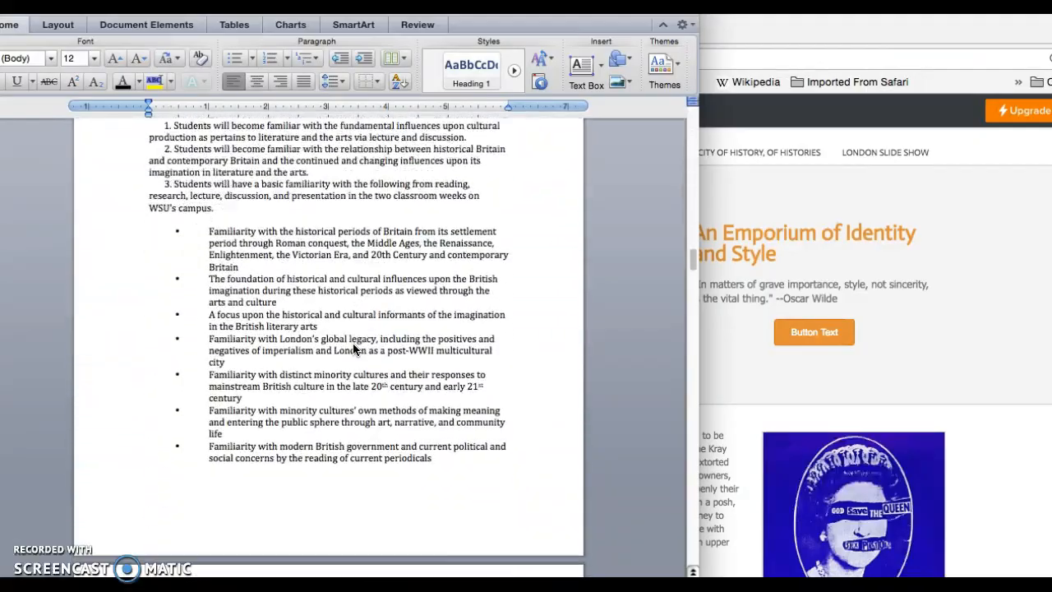
pyautogui.scroll(-15, 354, 348)
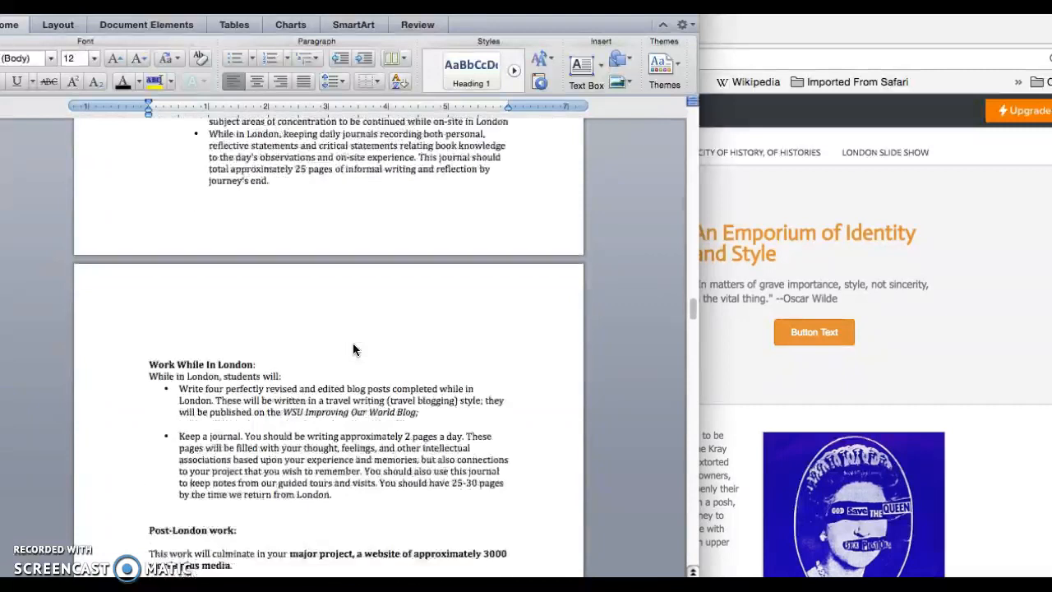
pyautogui.scroll(-6, 353, 349)
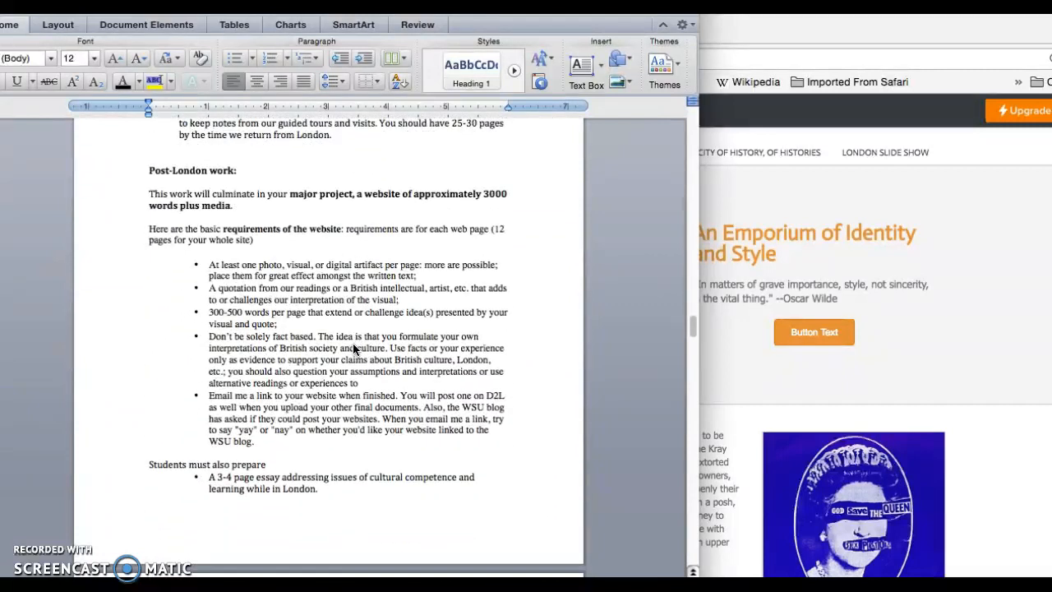
pyautogui.scroll(-1, 352, 342)
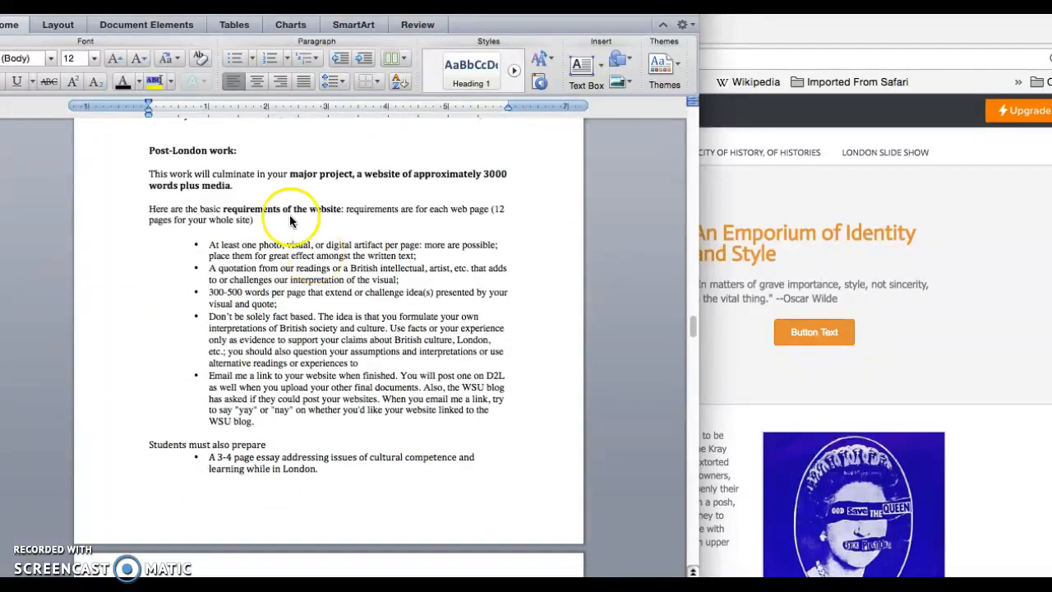
# Step: Read the website requirements on visuals, quotations, word count, interpretation and submitting the link, within the "Post-London work" section
pyautogui.scroll(-1, 381, 221)
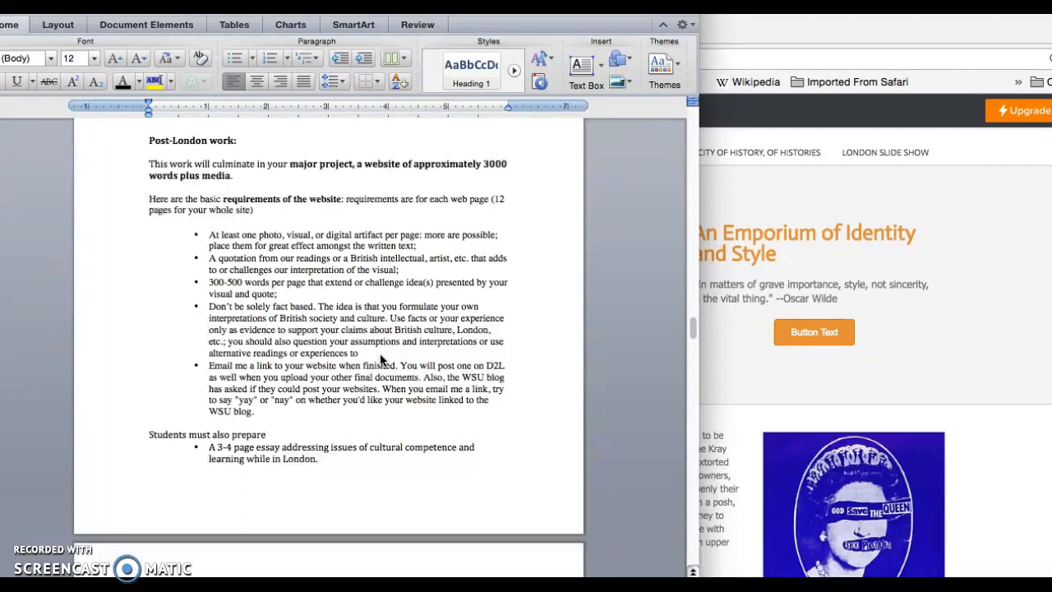
pyautogui.click(395, 354)
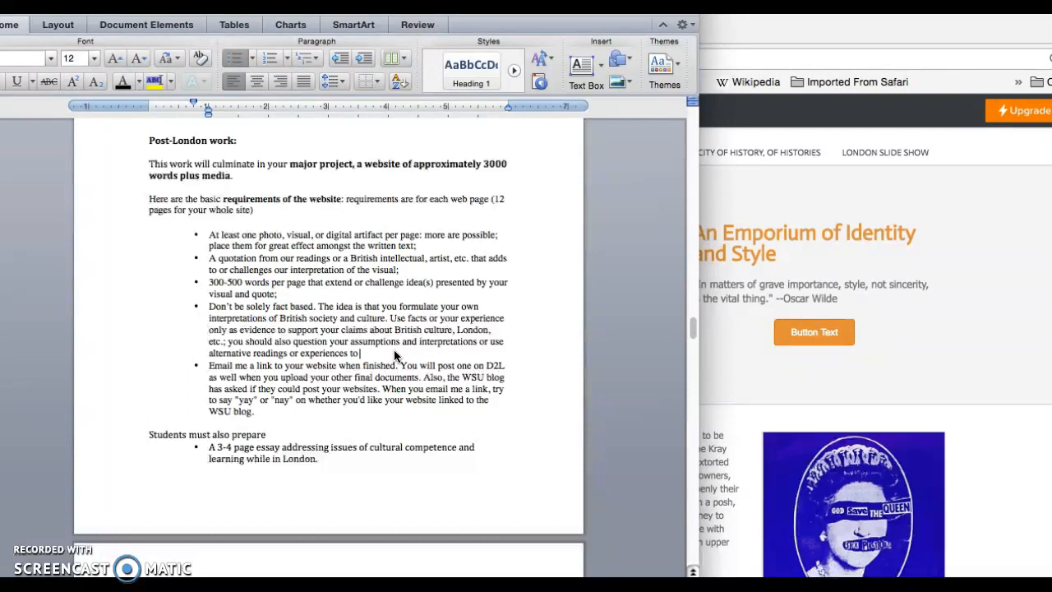
pyautogui.click(379, 355)
pyautogui.click(309, 417)
pyautogui.scroll(2, 308, 410)
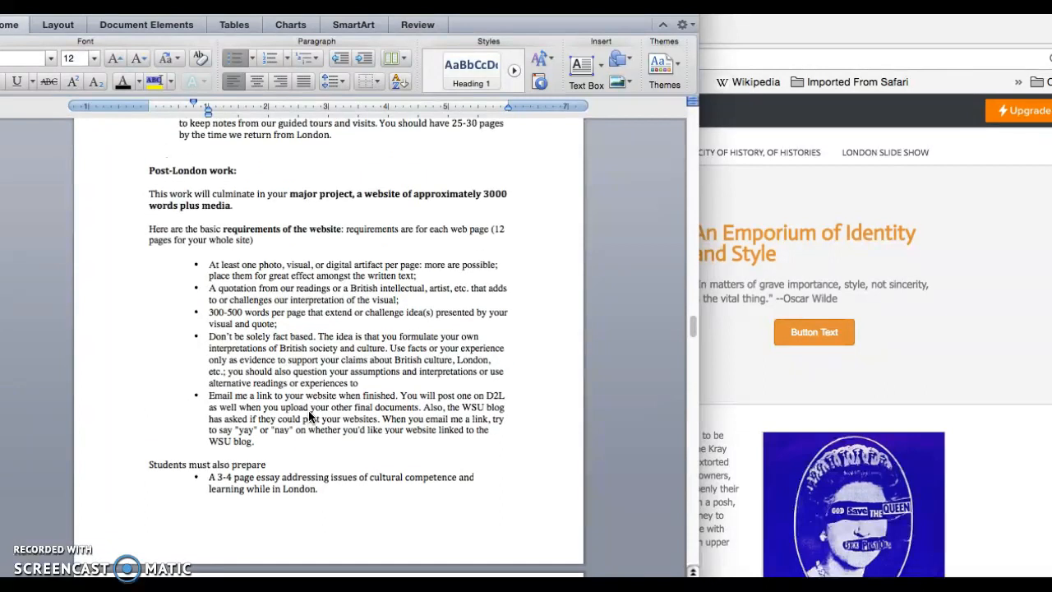
pyautogui.scroll(1, 308, 417)
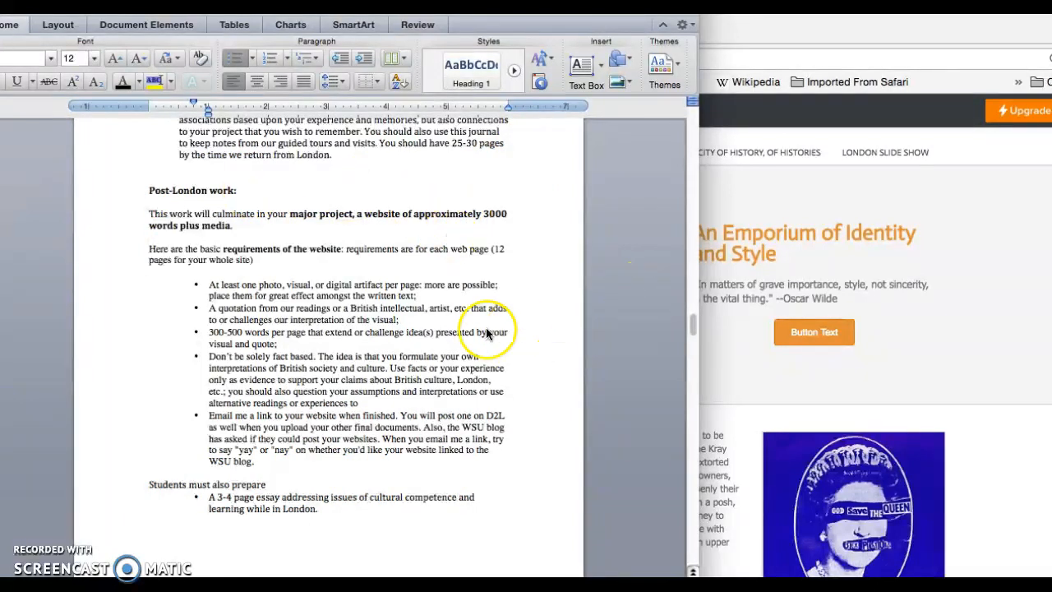
# Step: Switch back to the Weebly site and display the subpages under "London: City of Illusion"
pyautogui.click(957, 325)
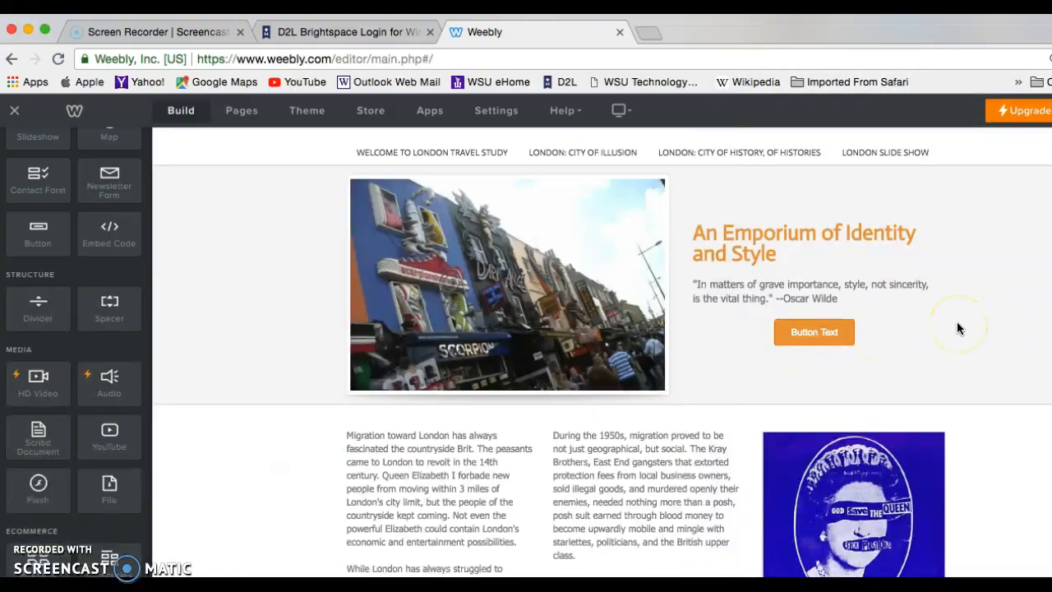
pyautogui.scroll(2, 606, 320)
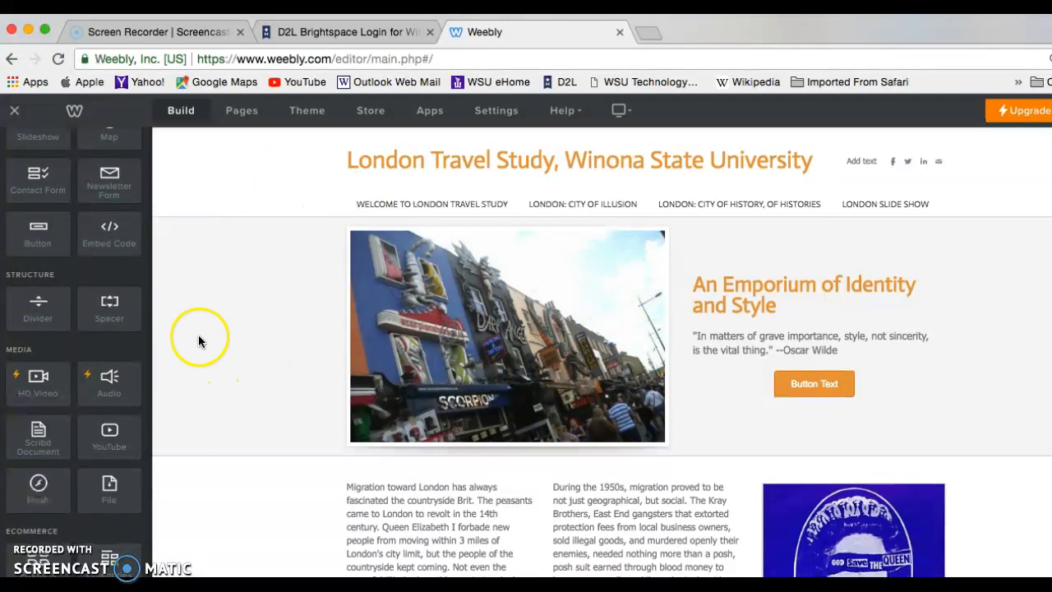
pyautogui.moveTo(575, 205)
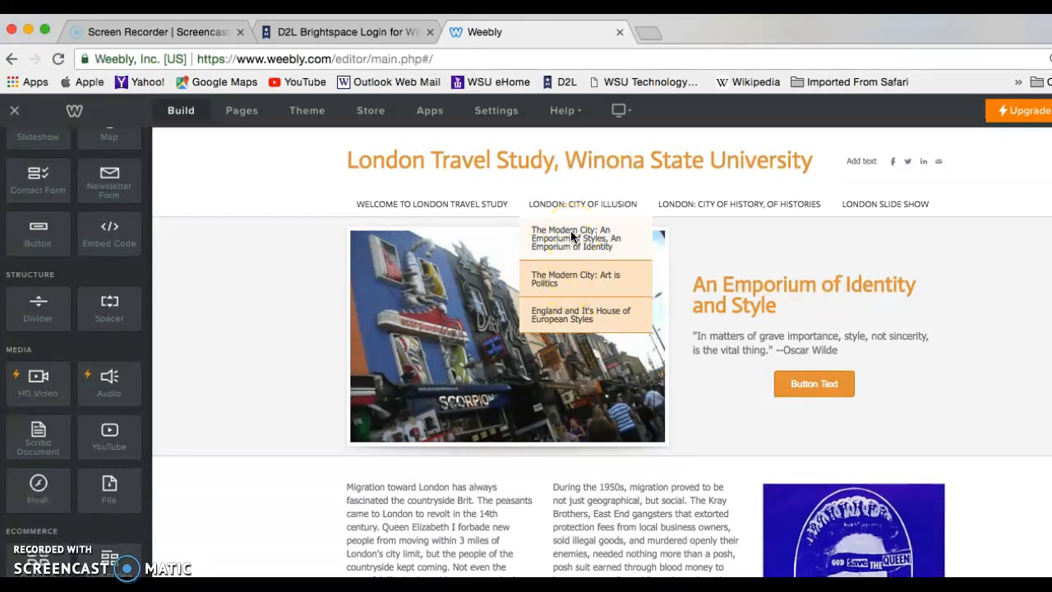
pyautogui.scroll(-3, 254, 469)
pyautogui.scroll(-2, 254, 474)
pyautogui.scroll(3, 254, 474)
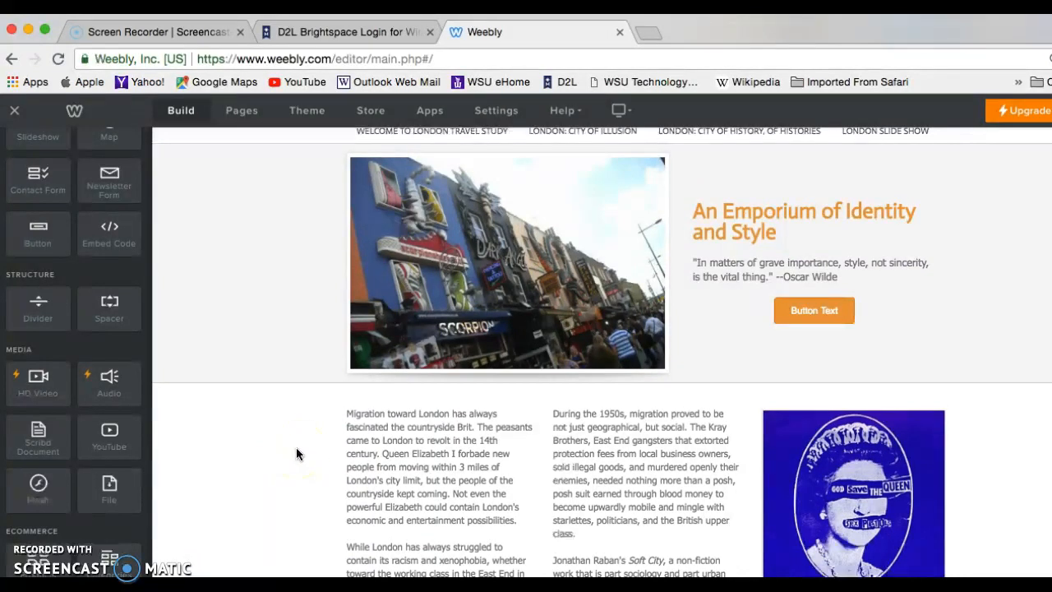
pyautogui.scroll(2, 297, 451)
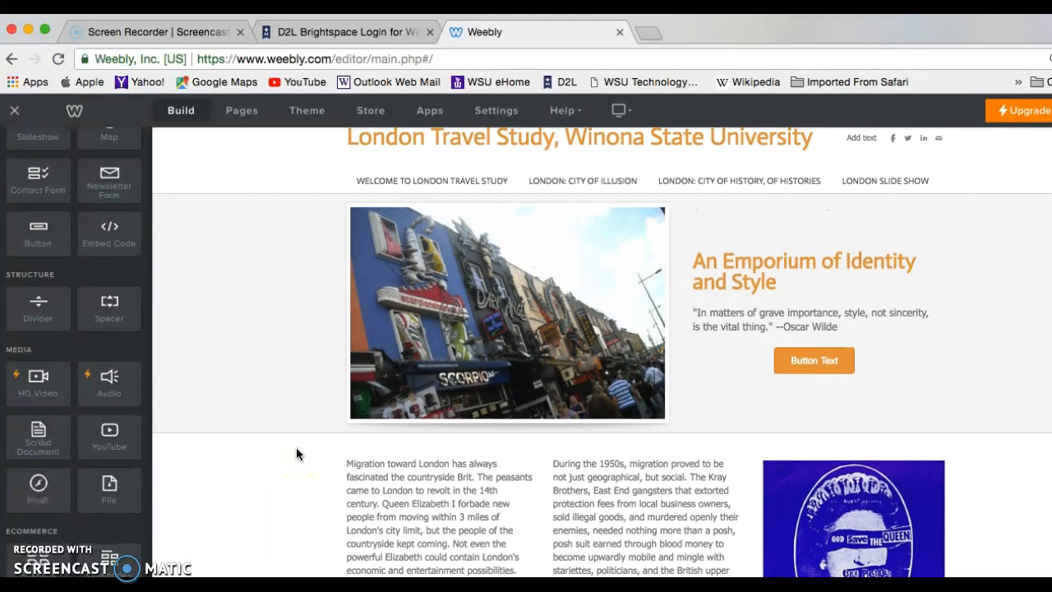
pyautogui.scroll(-1, 296, 450)
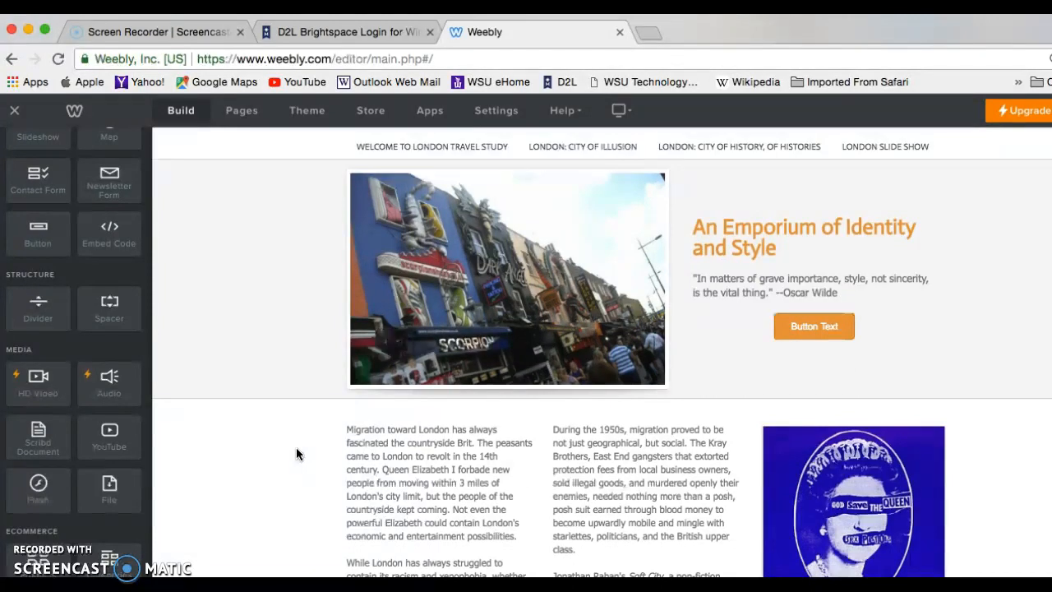
pyautogui.scroll(-2, 297, 450)
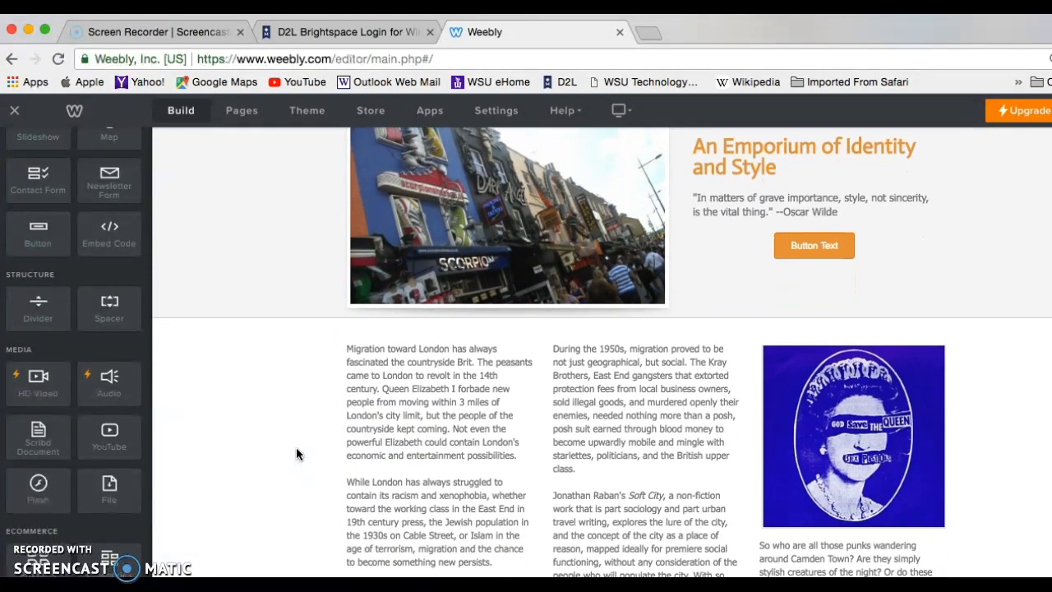
pyautogui.scroll(-1, 296, 449)
pyautogui.scroll(1, 297, 450)
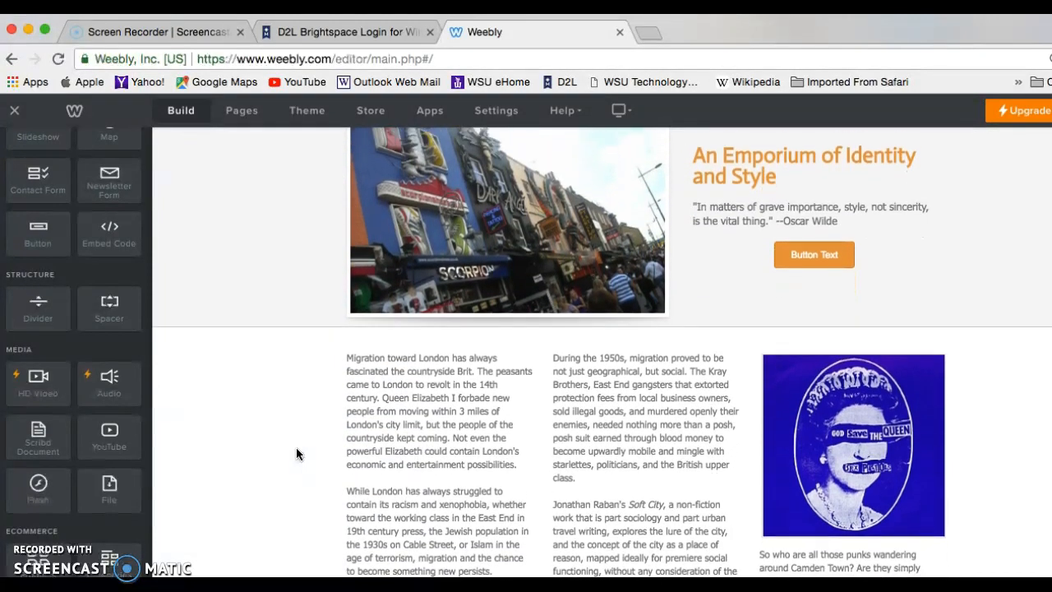
pyautogui.scroll(-1, 296, 453)
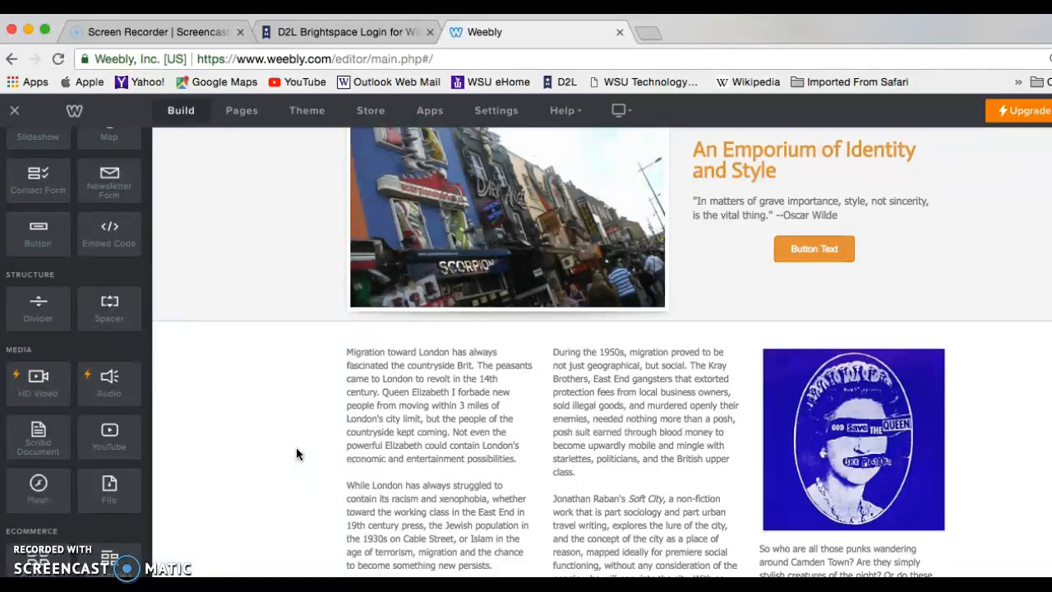
pyautogui.scroll(-1, 297, 454)
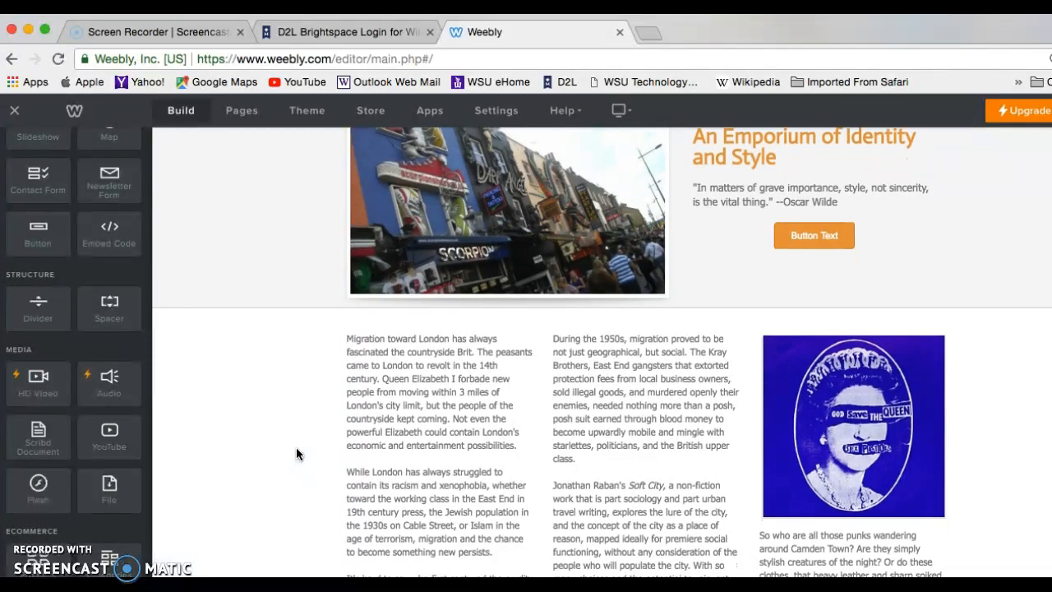